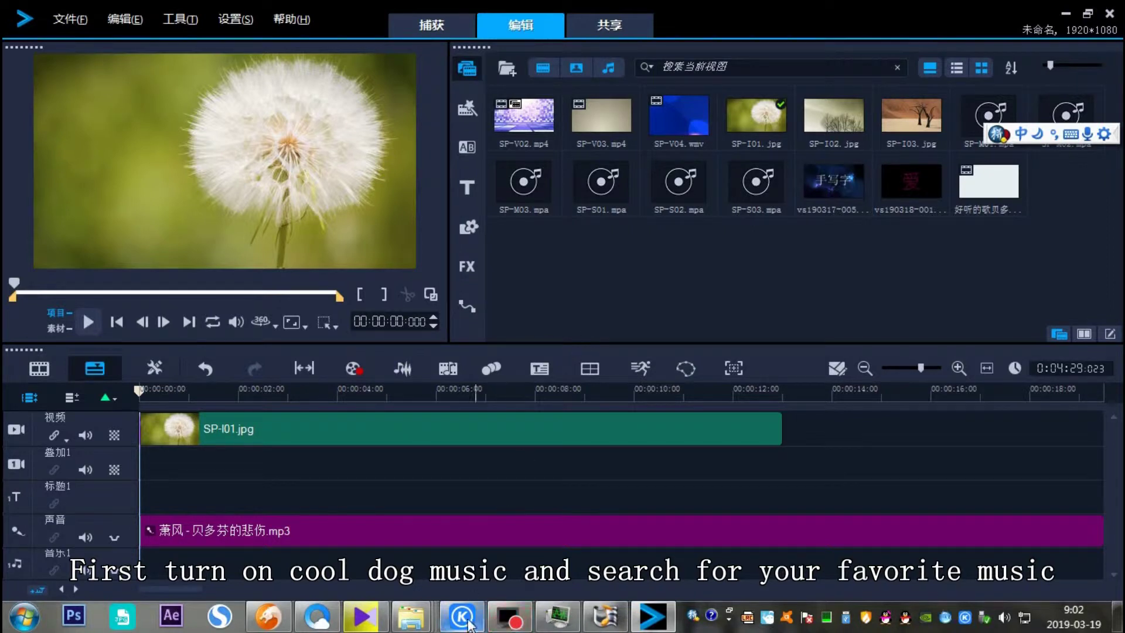
Switch to the KuGou music player and browse to the folder holding the lyrics file of 萧风 - 贝多芬的悲伤
click(462, 616)
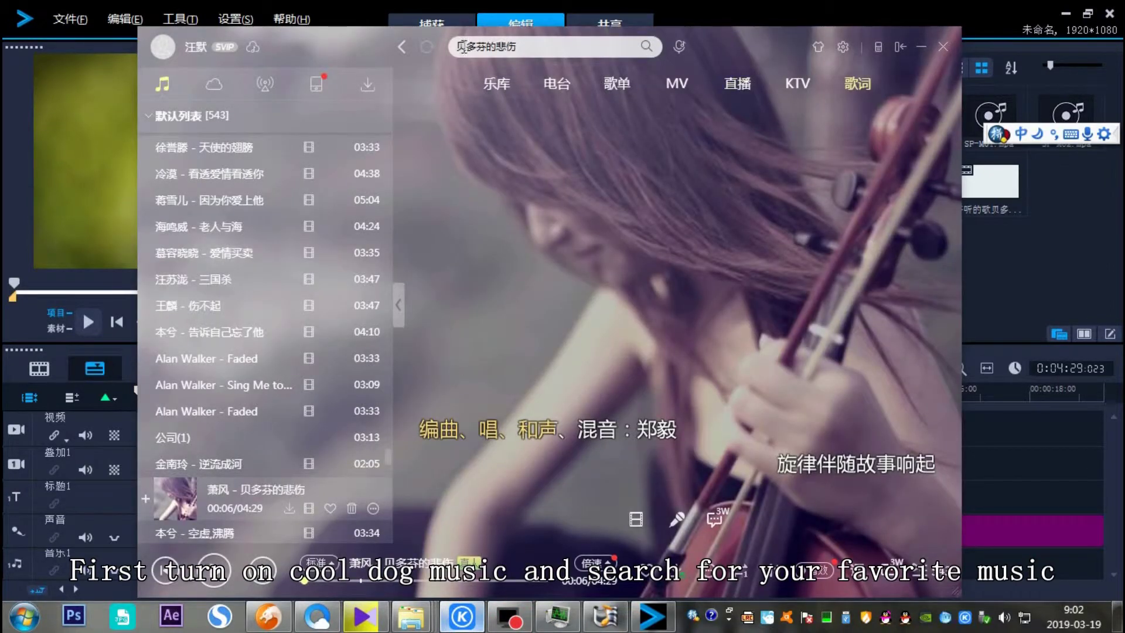
click(528, 45)
drag(498, 42, 441, 50)
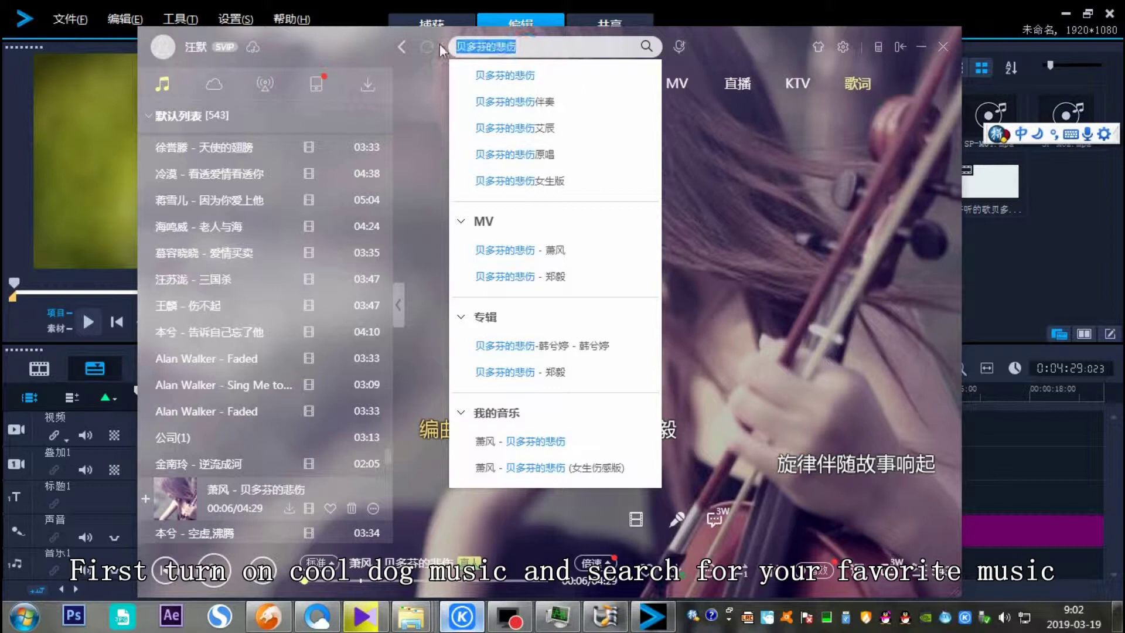
click(434, 102)
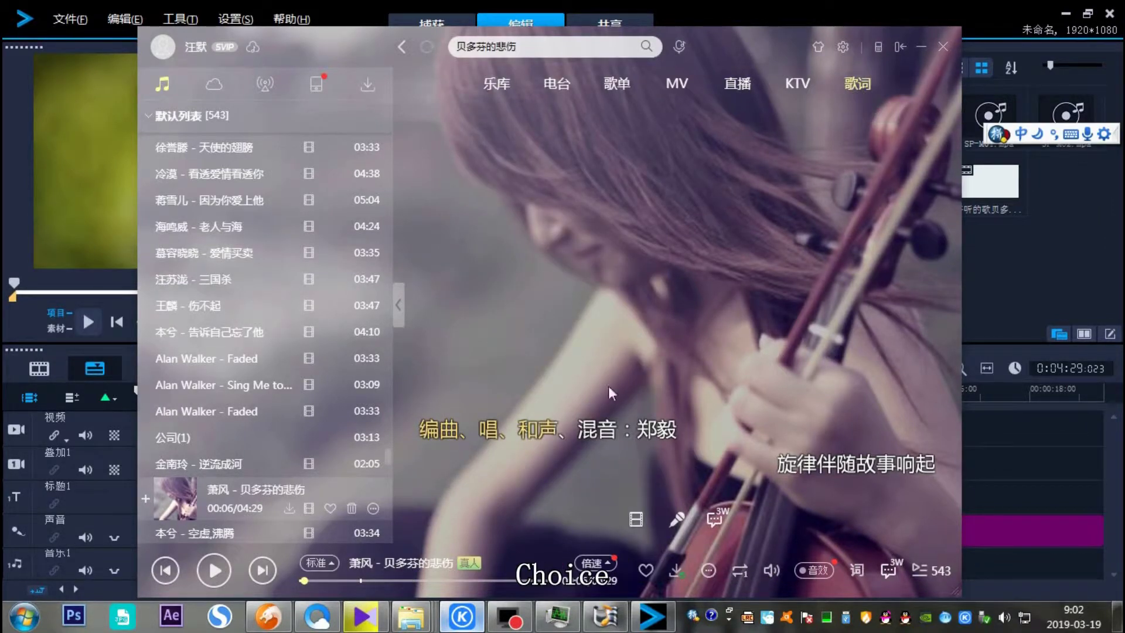
right_click(650, 430)
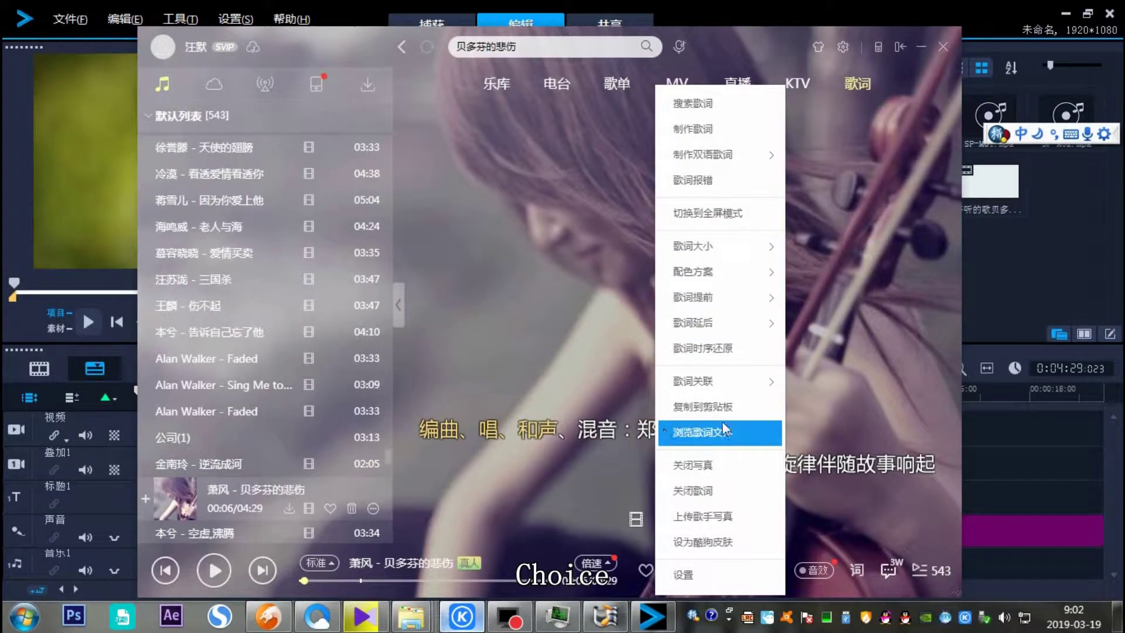
click(741, 430)
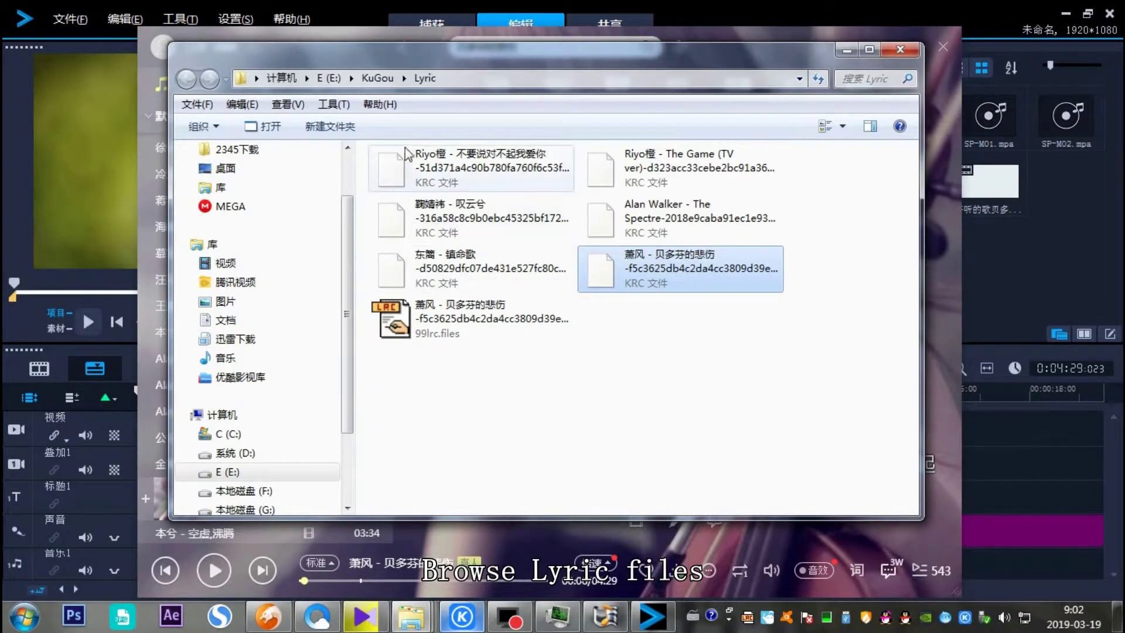
Copy the KRC lyrics file of 萧风 - 贝多芬的悲伤 and minimize the Lyric folder window
right_click(643, 272)
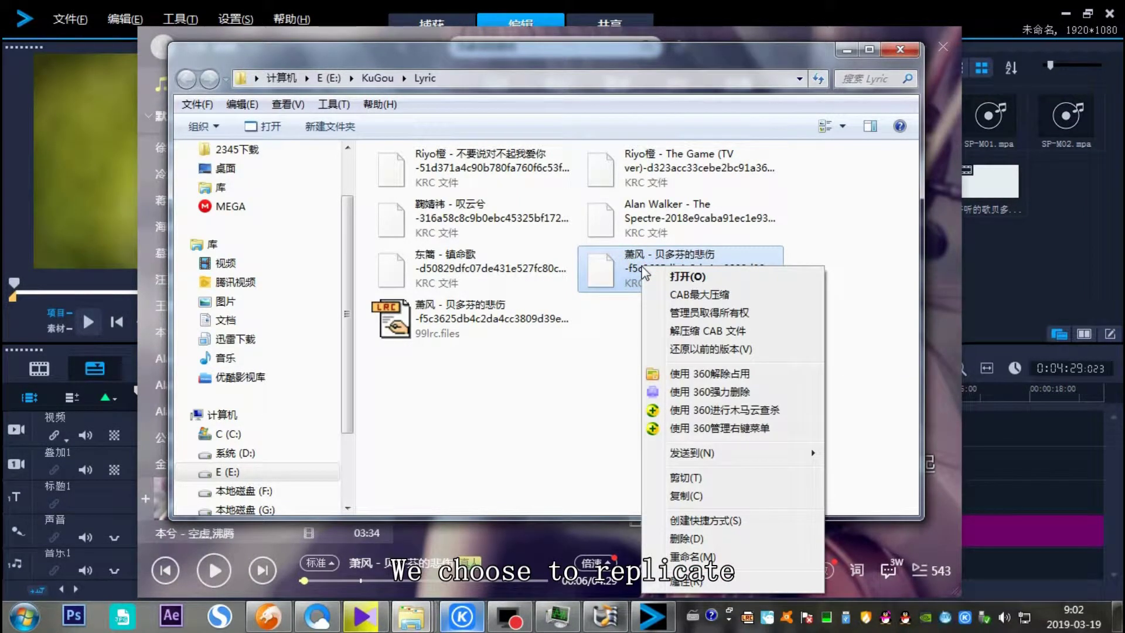
click(687, 496)
click(846, 49)
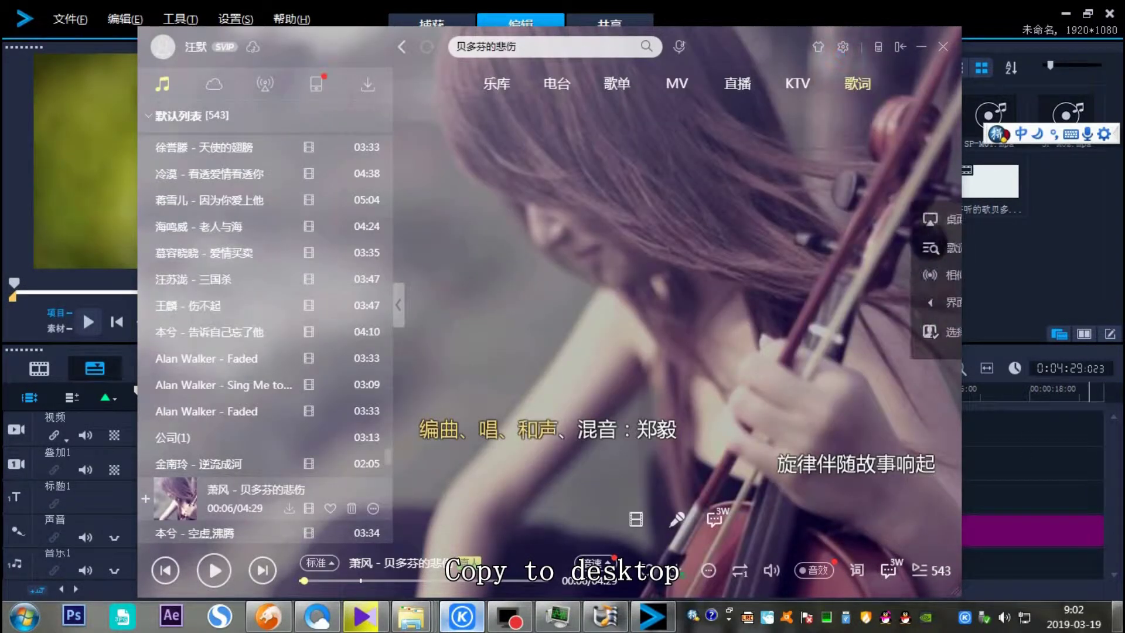
Paste the copied KRC lyrics file into the 歌词 folder on the desktop
key(super+d)
double_click(648, 125)
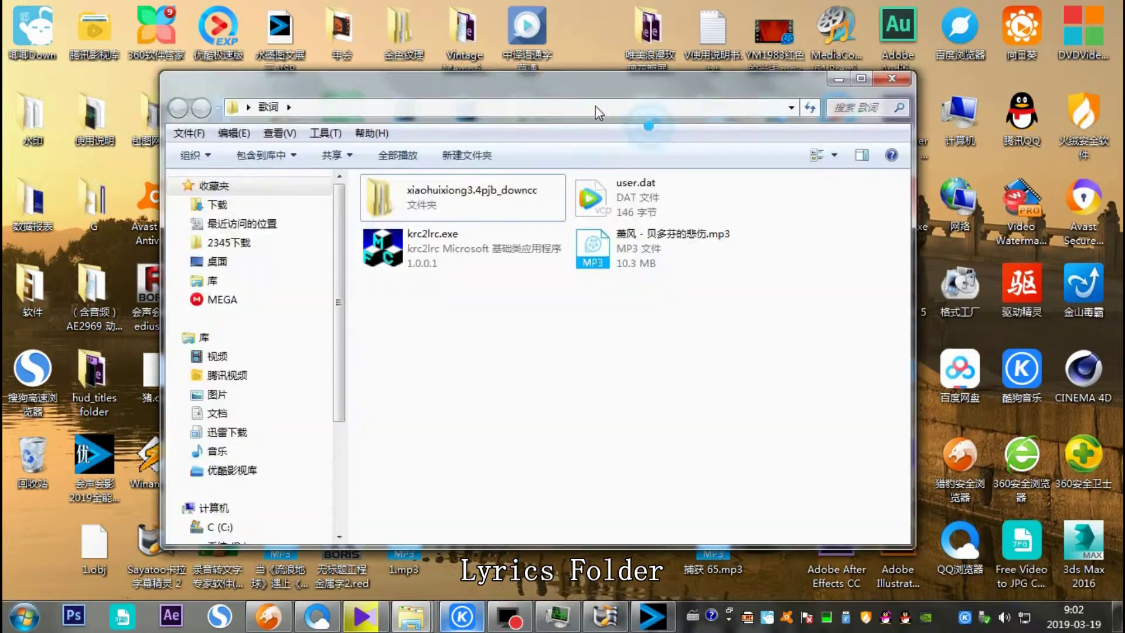
right_click(696, 312)
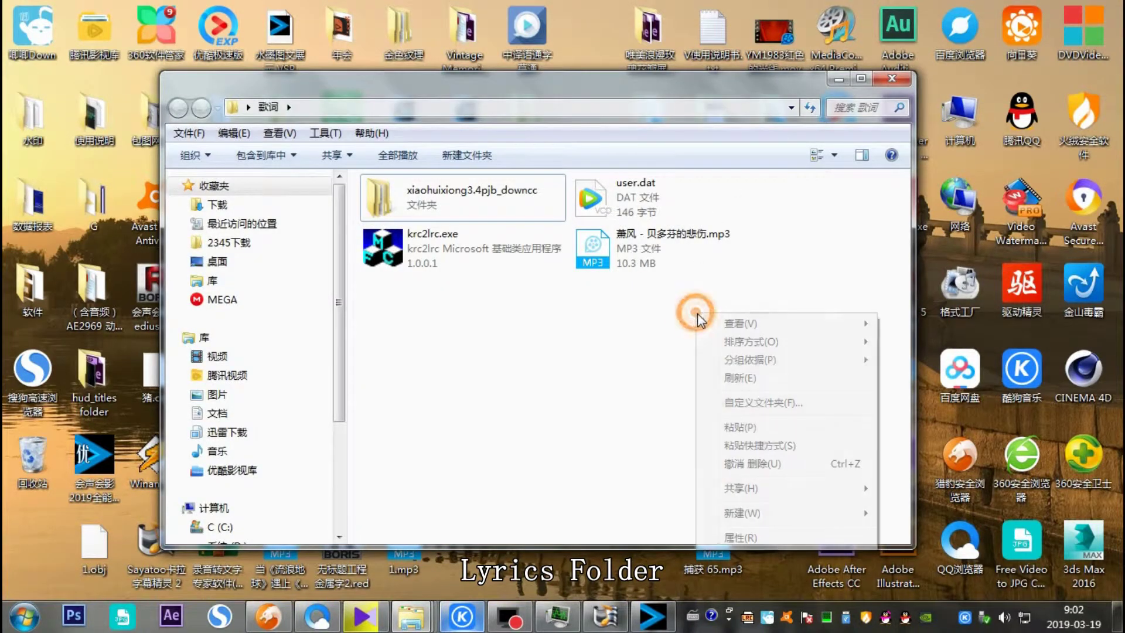
click(740, 427)
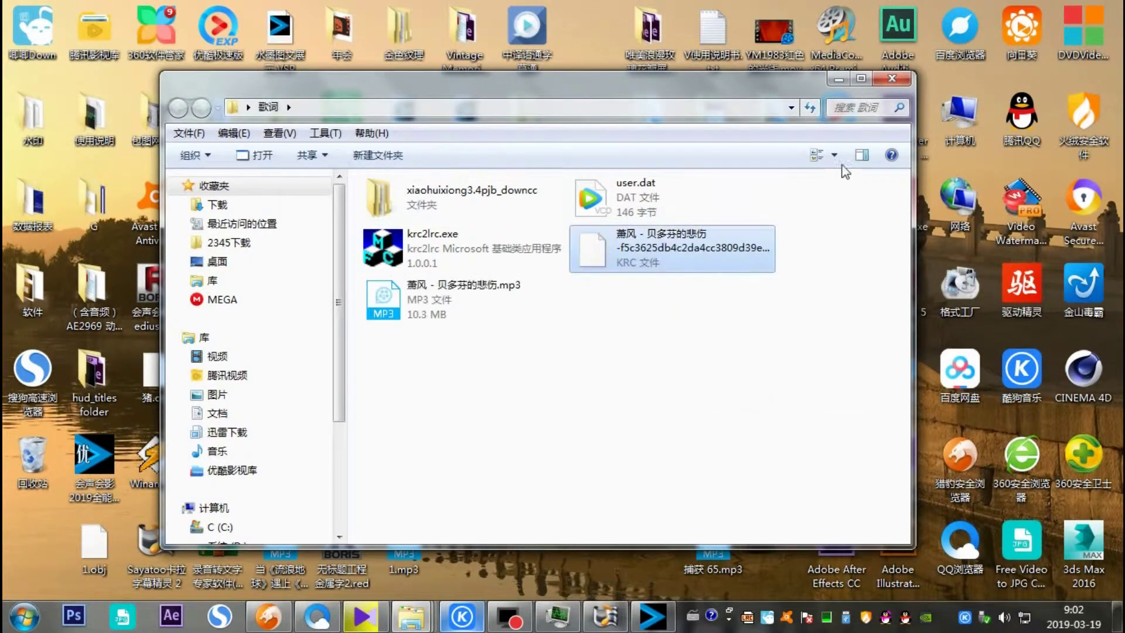
Convert the pasted KRC lyrics file to LRC format with krc2lrc.exe, and close the converter
click(861, 80)
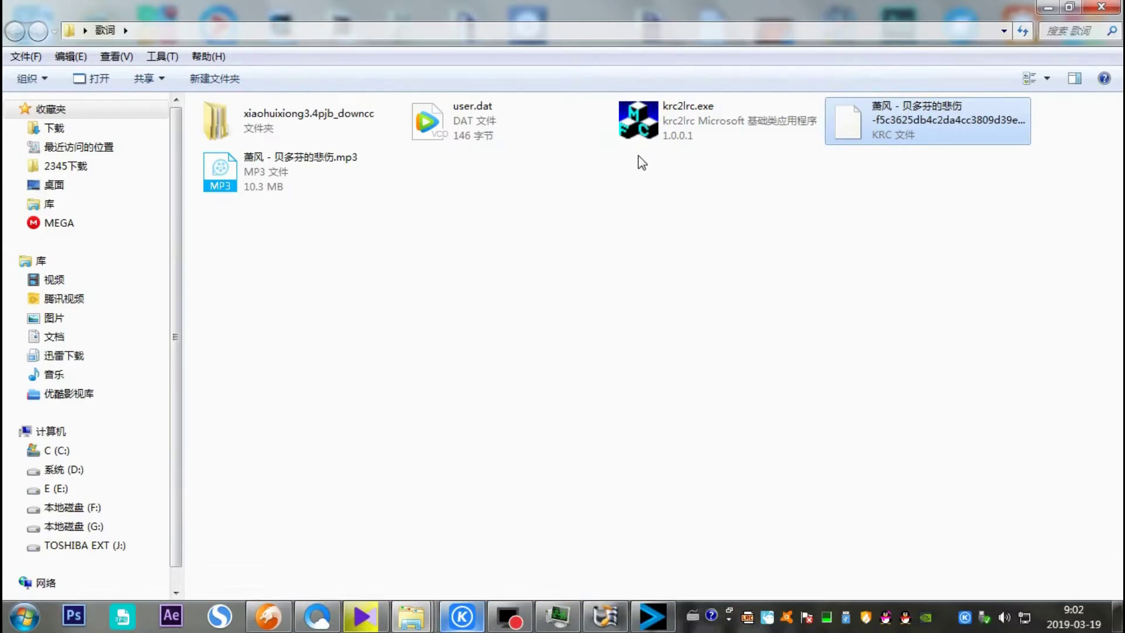
click(663, 134)
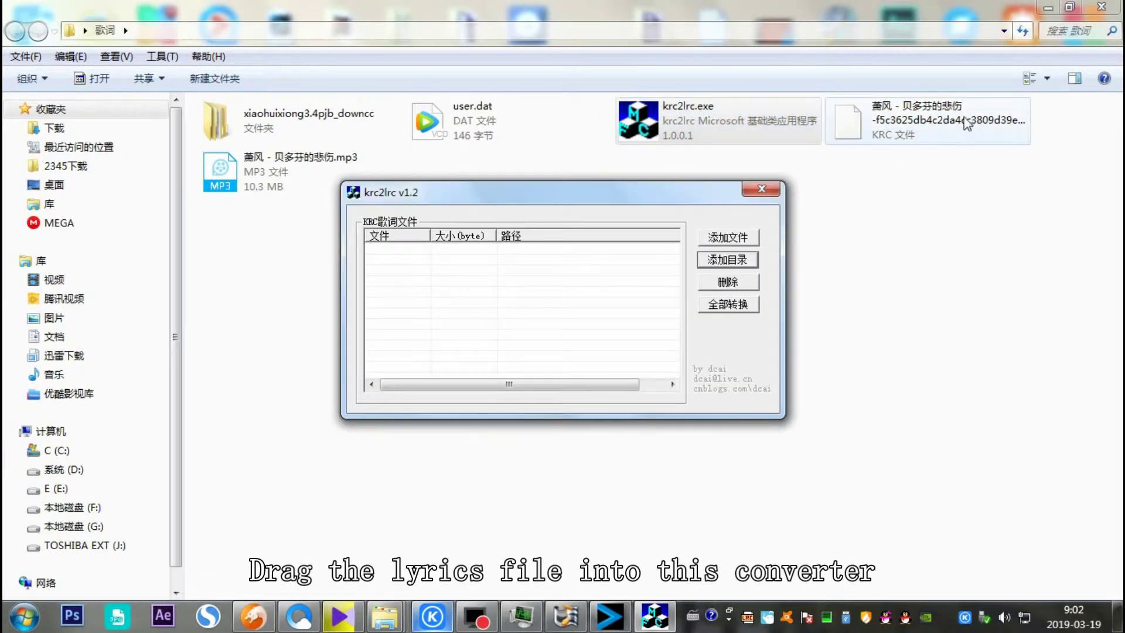
drag(902, 125, 477, 302)
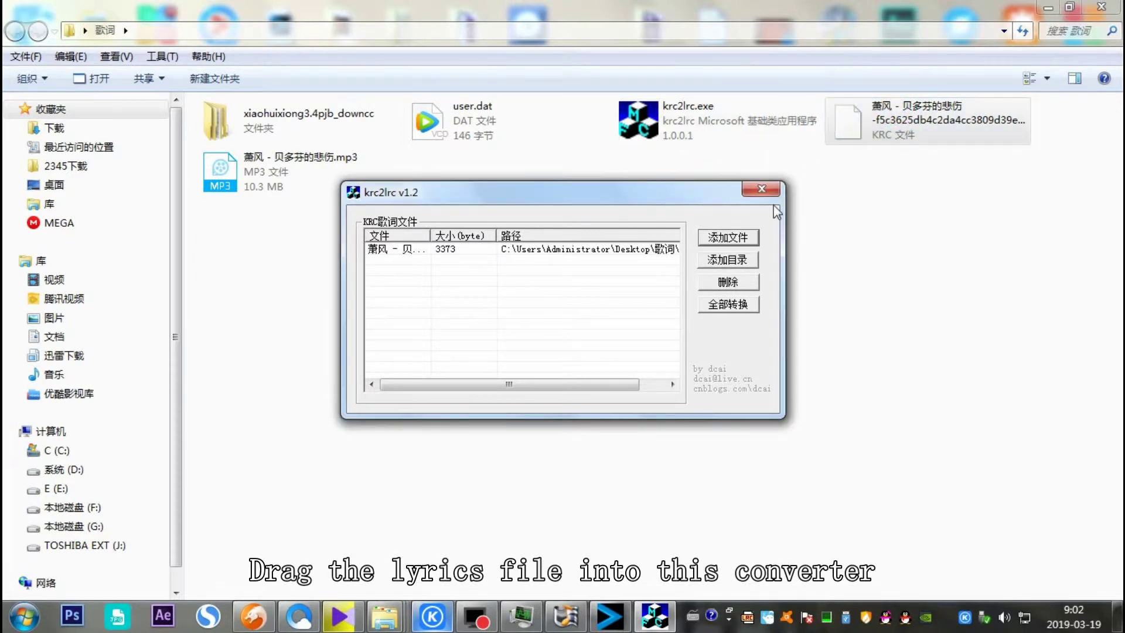
click(729, 302)
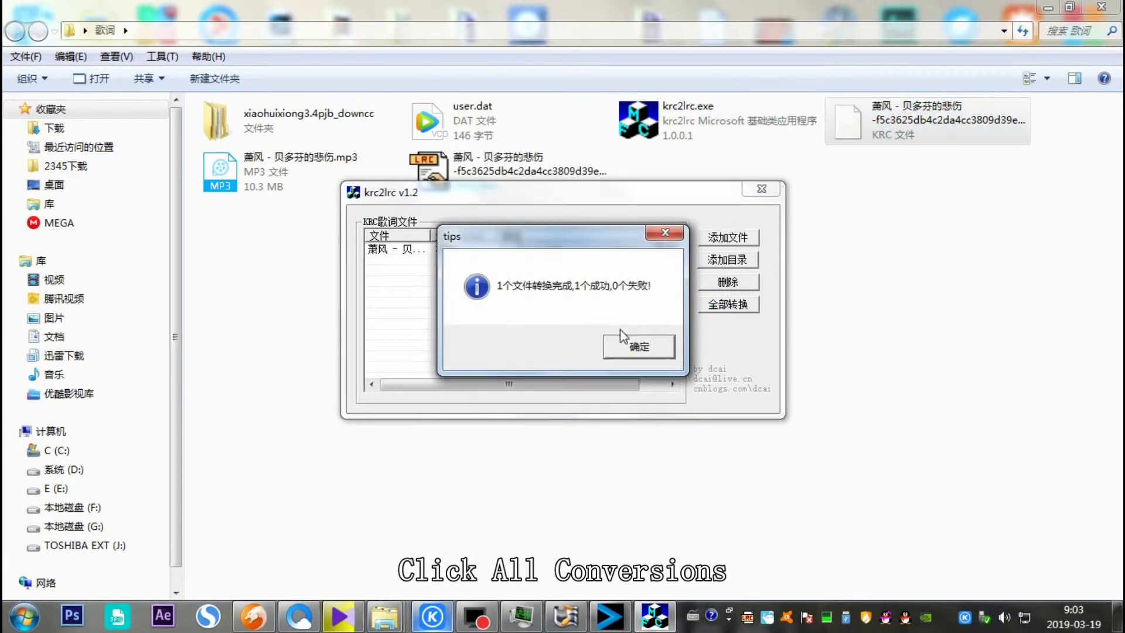
click(624, 345)
click(750, 194)
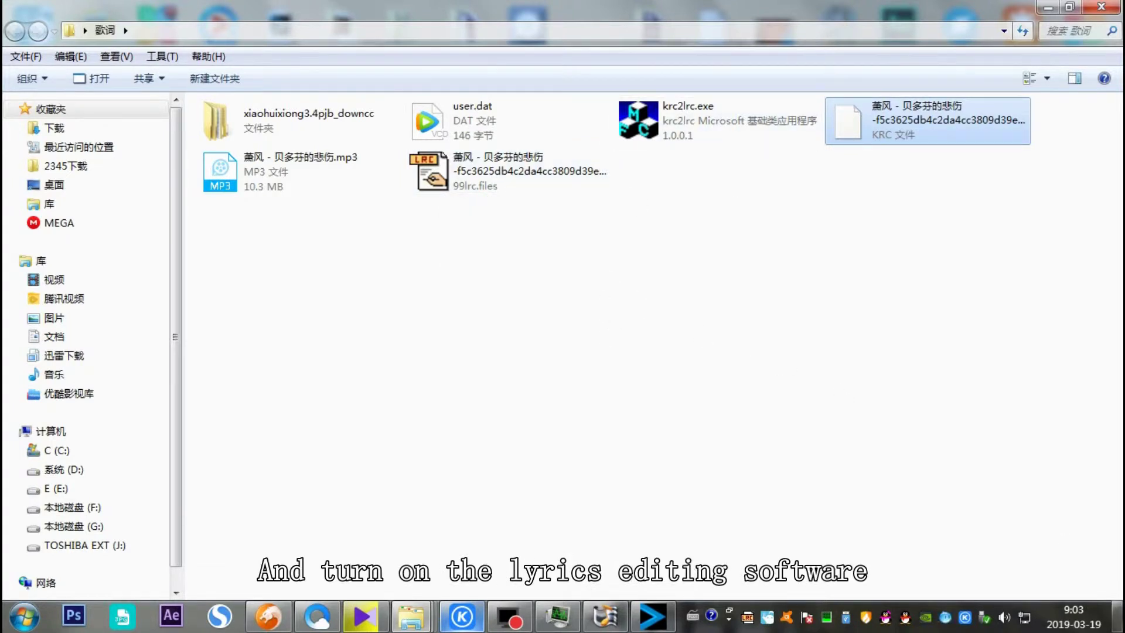
Return to the desktop and start the Lrc歌词编辑器 lyrics editor
click(1119, 617)
double_click(298, 297)
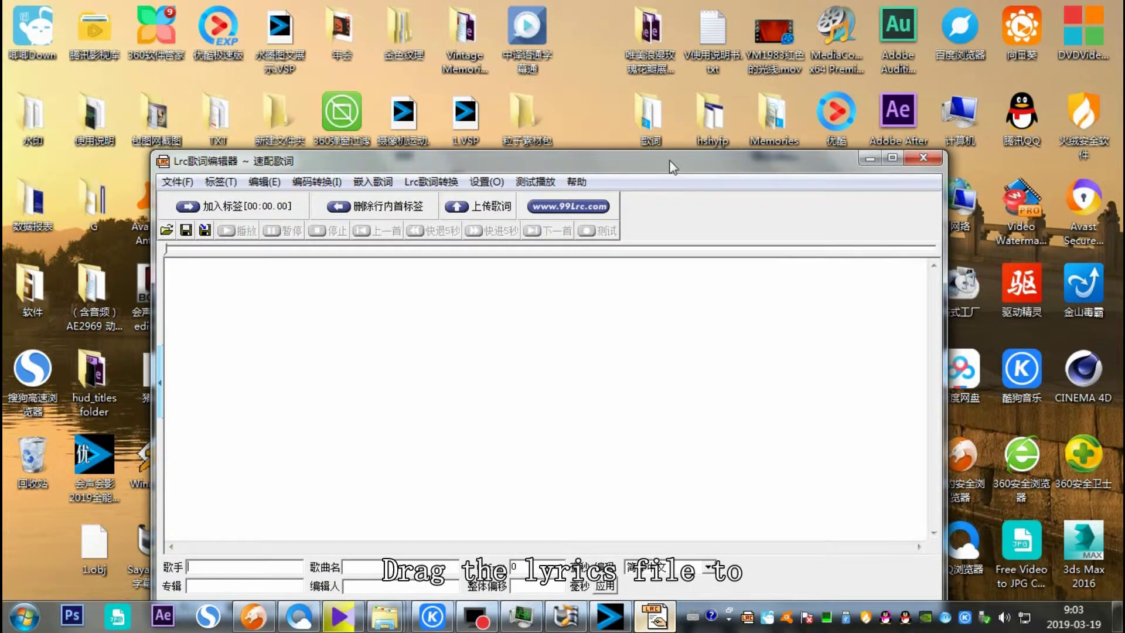
Try to load the converted LRC file into the lyrics editor directly from the 歌词 folder window
double_click(652, 120)
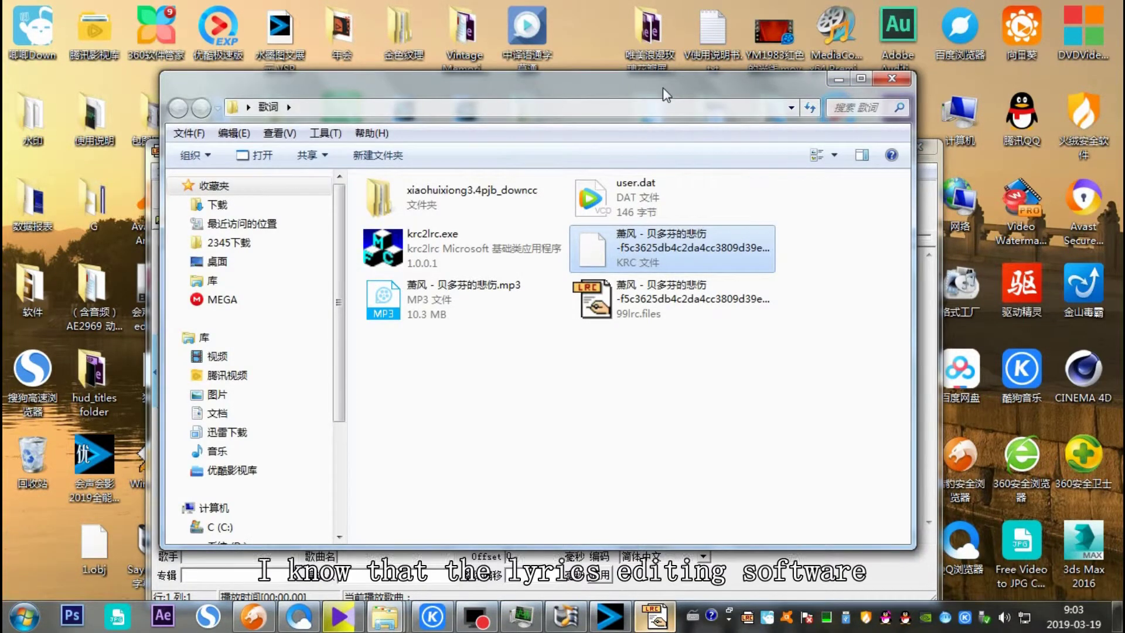
drag(795, 96, 1089, 76)
drag(886, 279, 334, 321)
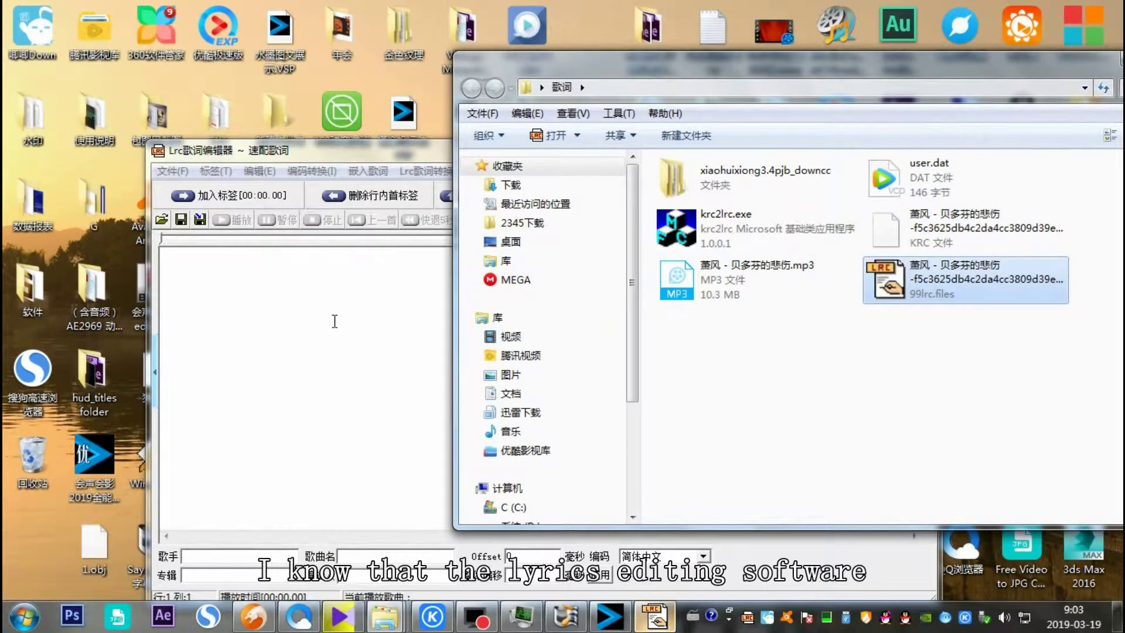
Open the converted 贝多芬的悲伤 LRC file from the 歌词 folder in the lyrics editor
drag(635, 65, 796, 58)
click(170, 170)
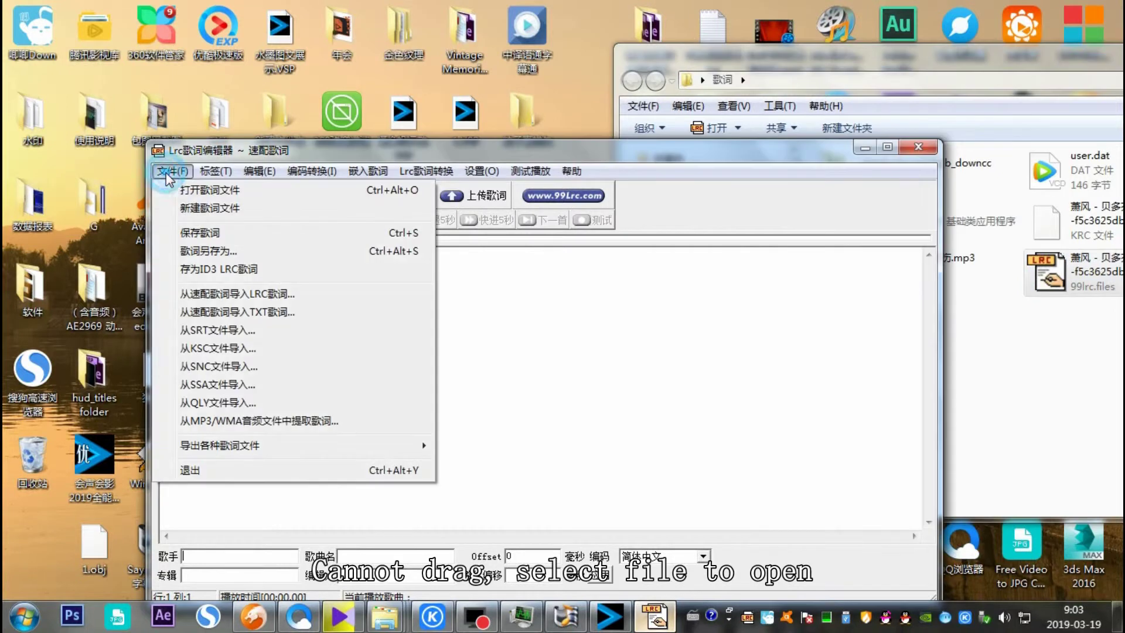
click(222, 192)
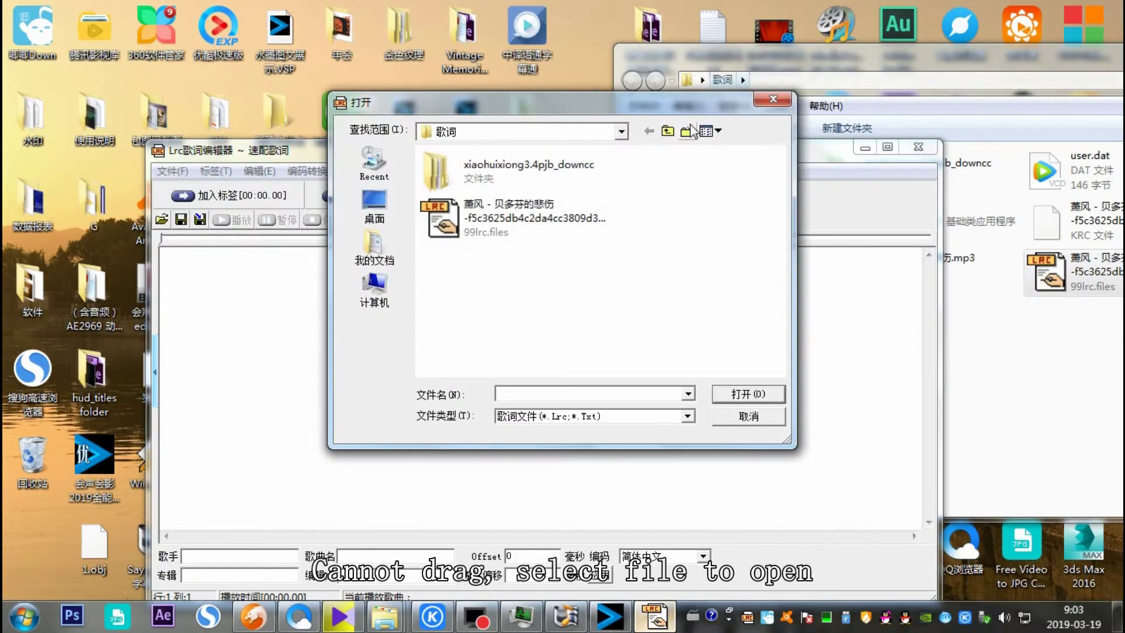
click(475, 229)
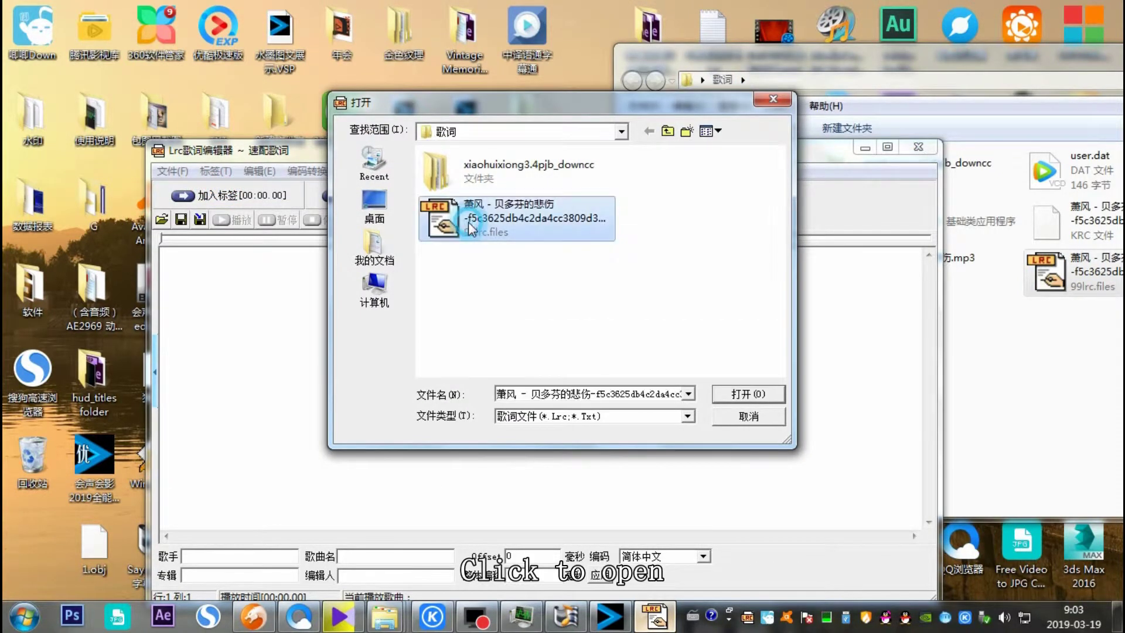
click(743, 395)
drag(454, 154, 470, 83)
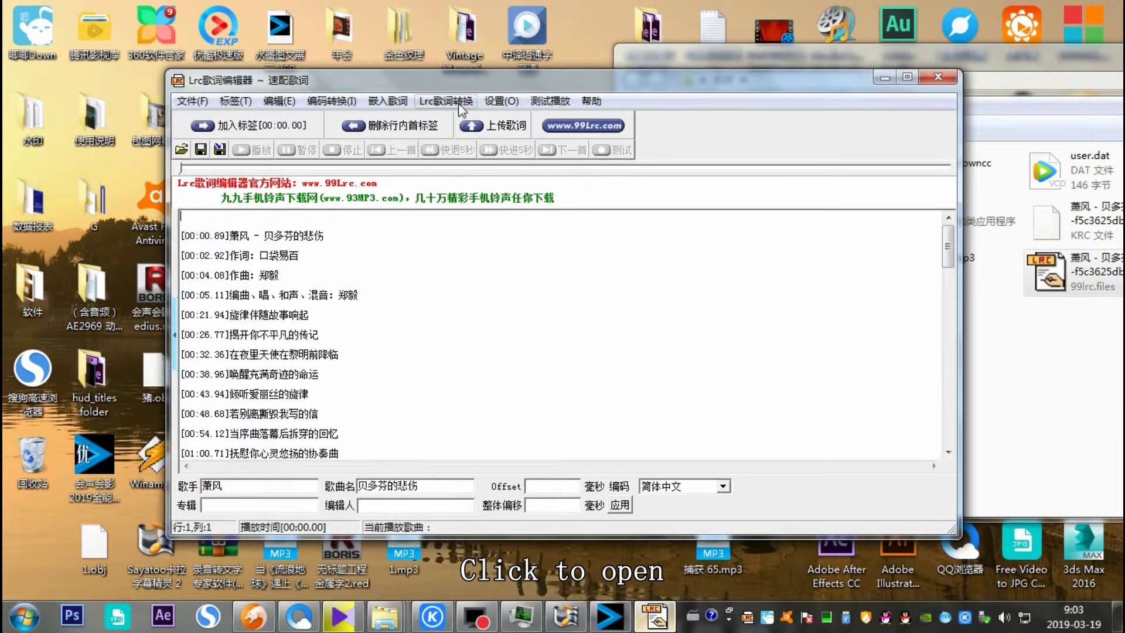
Save a copy of the lyrics in the 歌词 folder as 萧风 - 贝多芬的悲伤.lrc
click(191, 105)
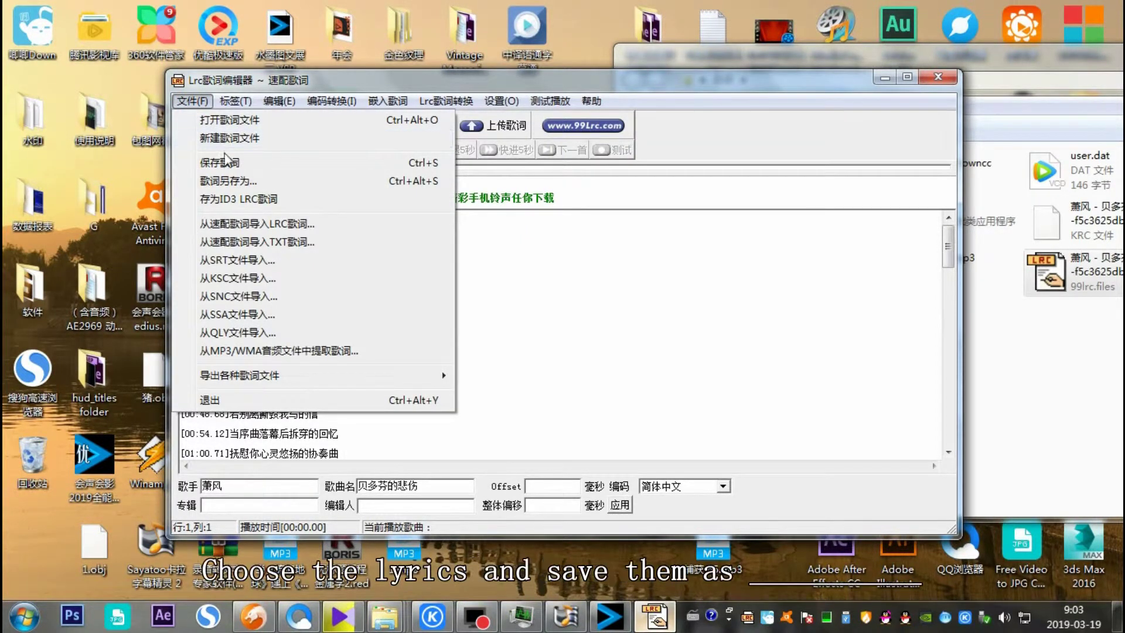
click(246, 187)
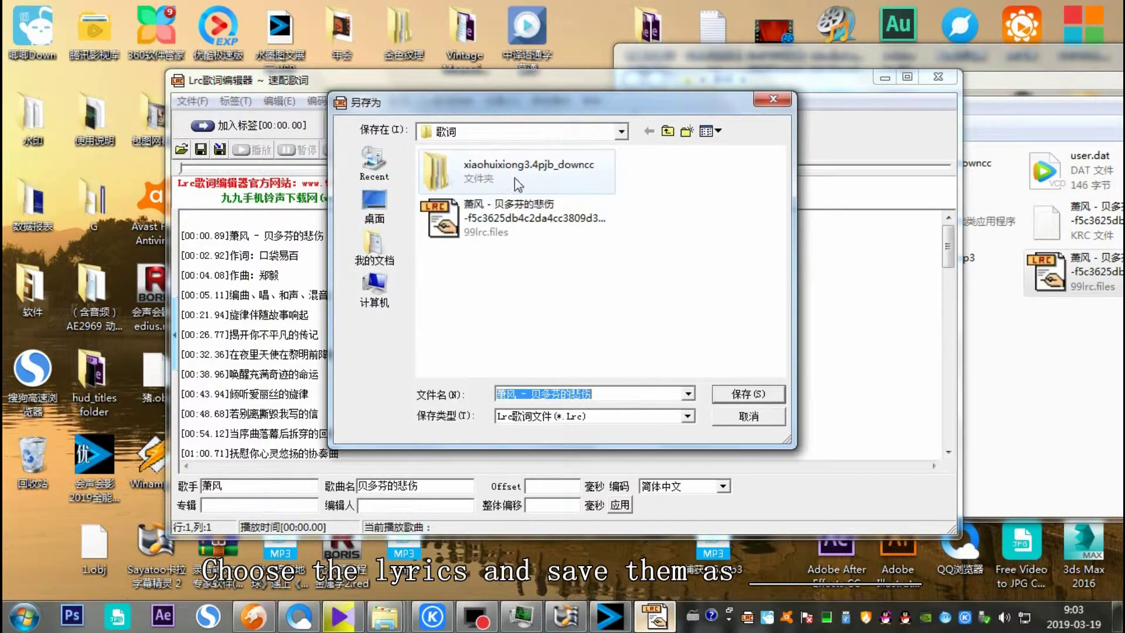
click(514, 228)
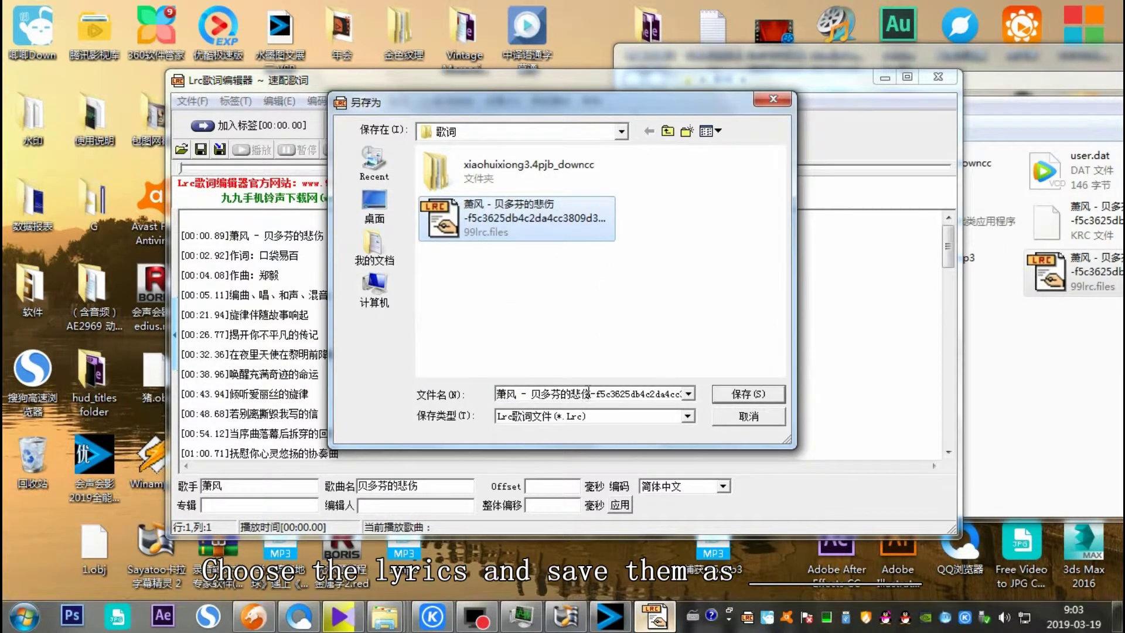
double_click(612, 394)
drag(661, 398, 589, 394)
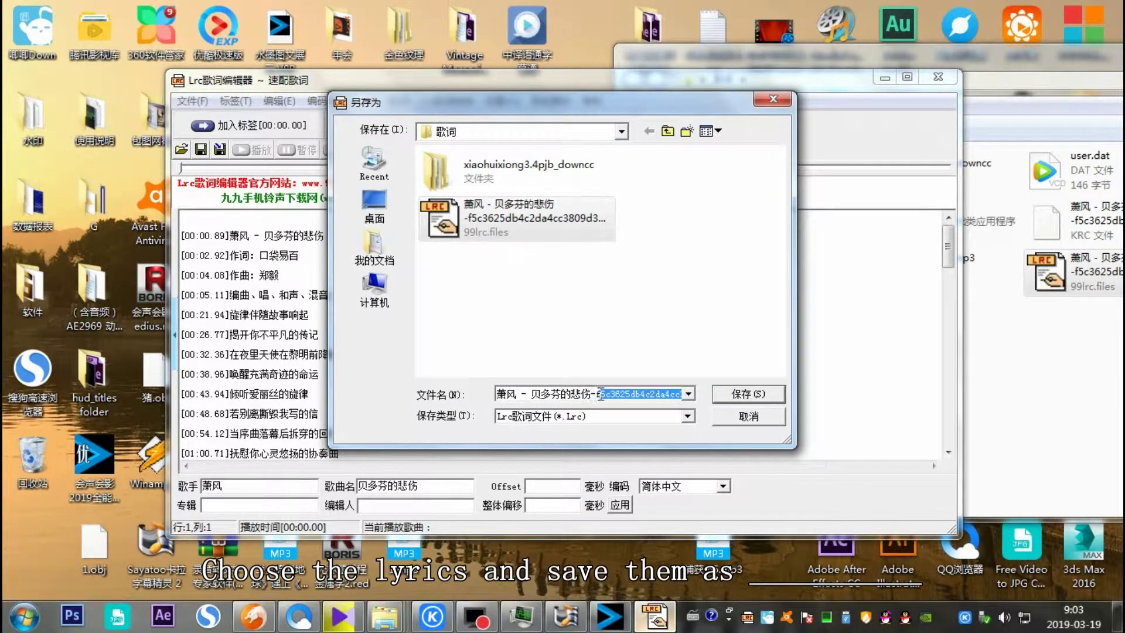
key(Delete)
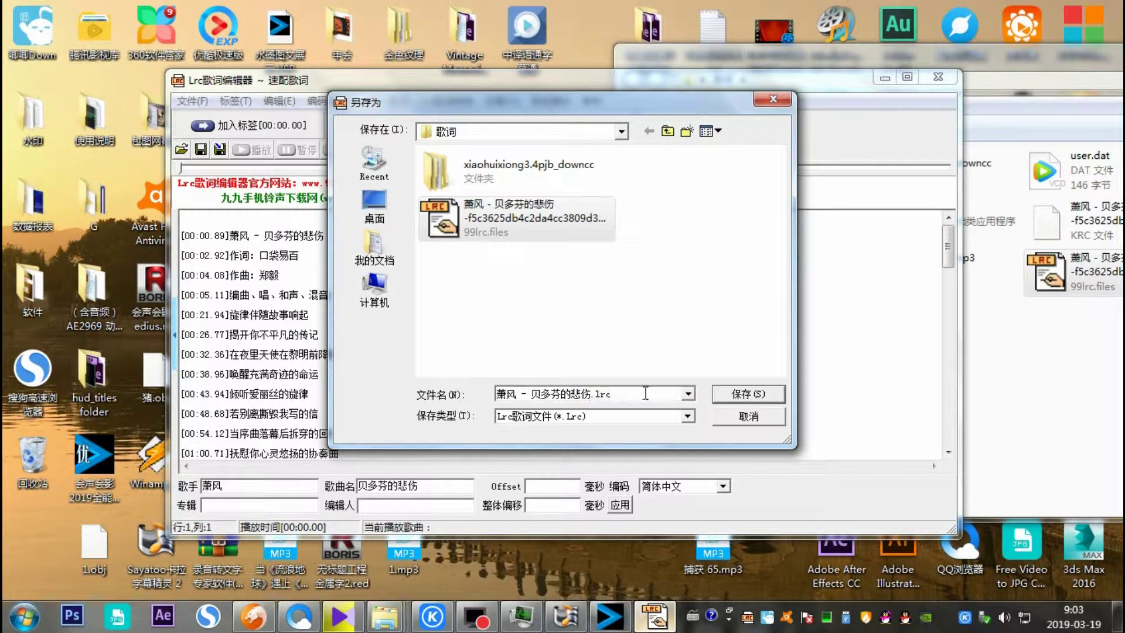
click(740, 396)
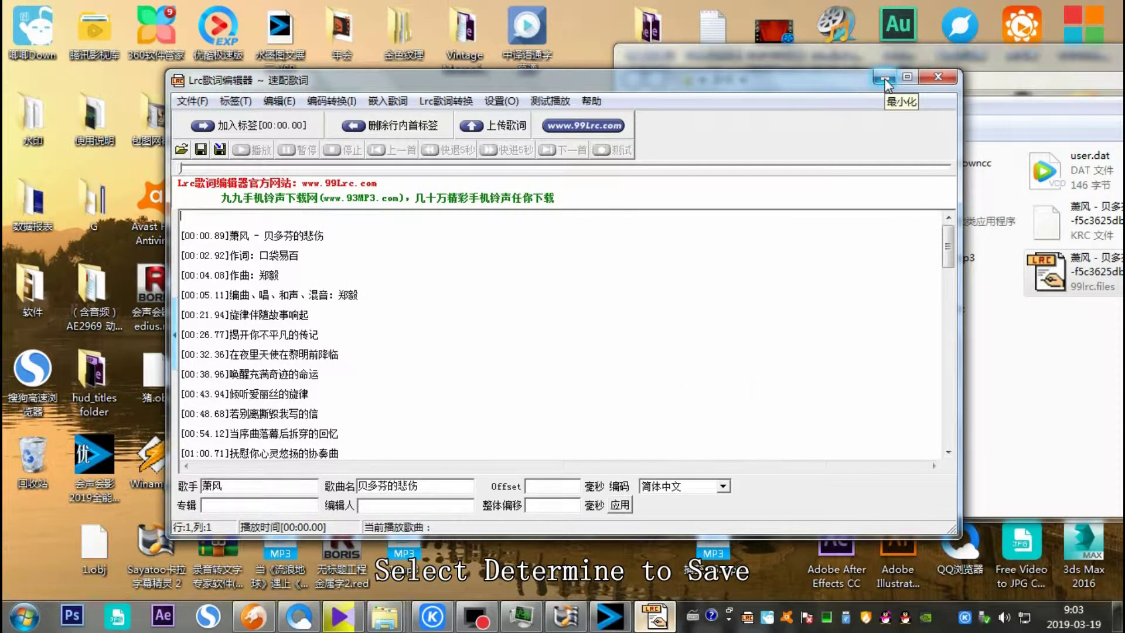
Switch to SubtitleMaker2 and import 萧风 - 贝多芬的悲伤.lrc as the subtitle file
click(884, 79)
click(610, 618)
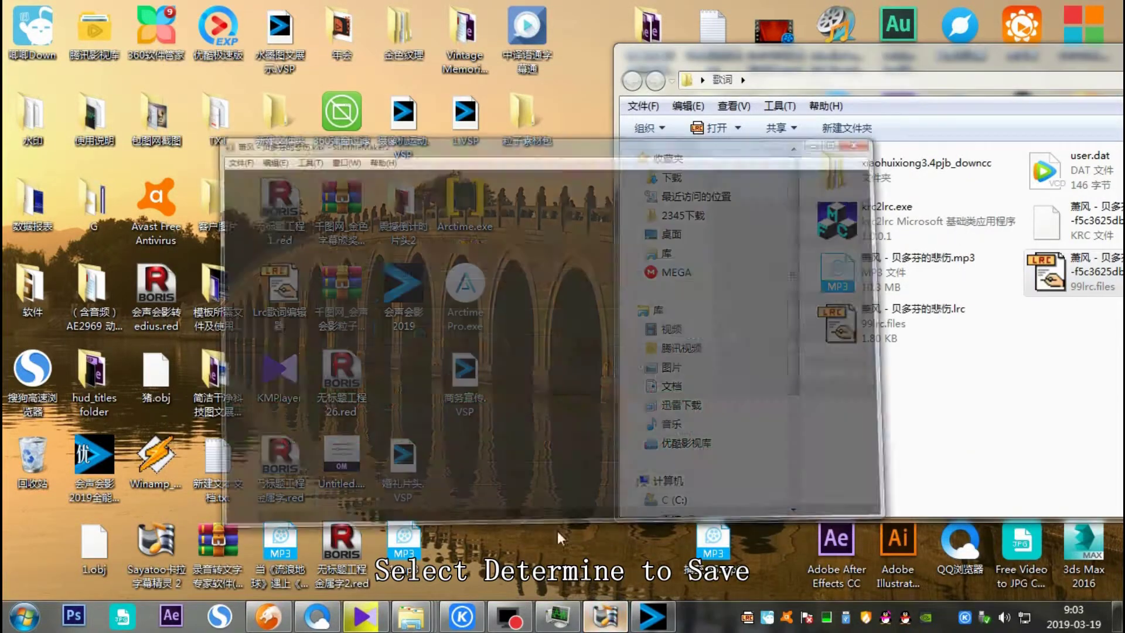
click(146, 54)
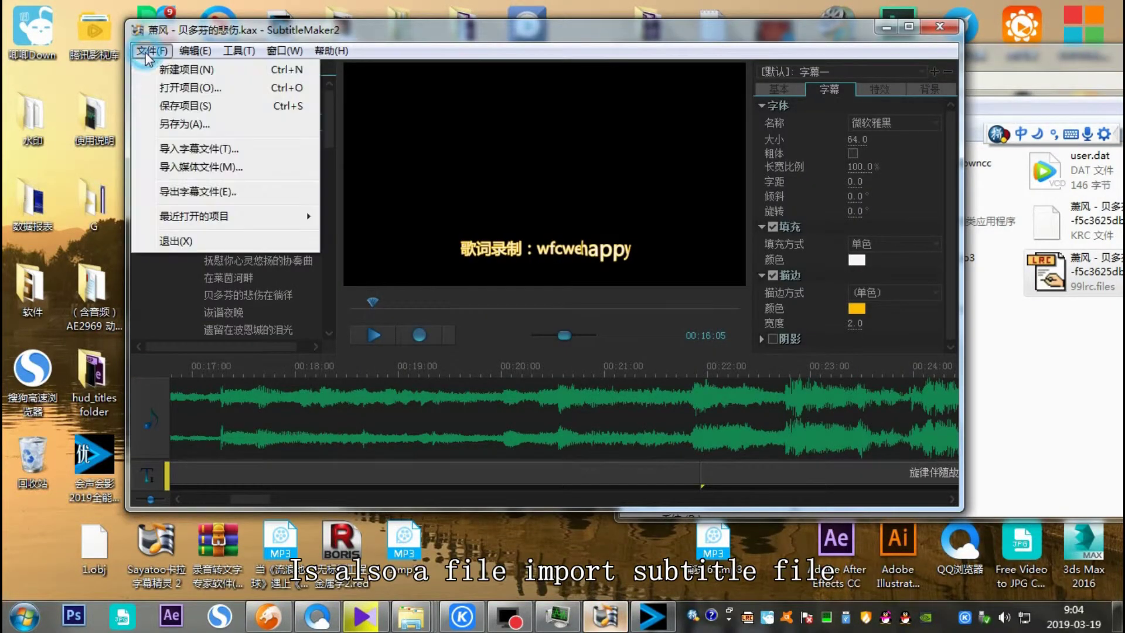
click(187, 150)
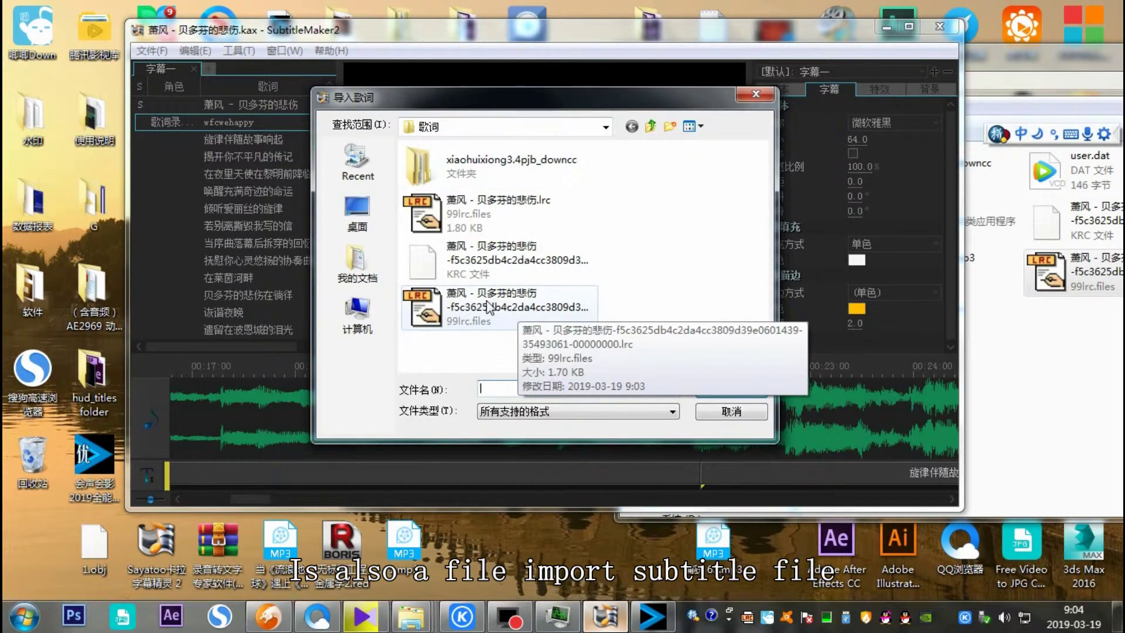
click(498, 212)
click(720, 390)
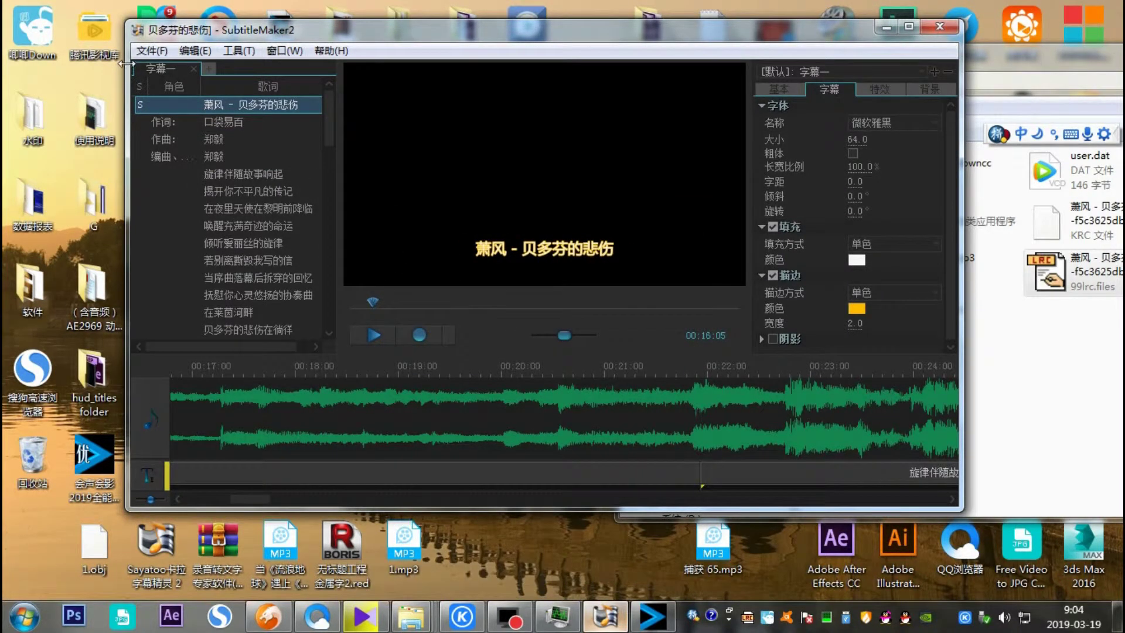
Import 萧风 - 贝多芬的悲伤.mp3 from the 歌词 folder as the project's media file
click(152, 52)
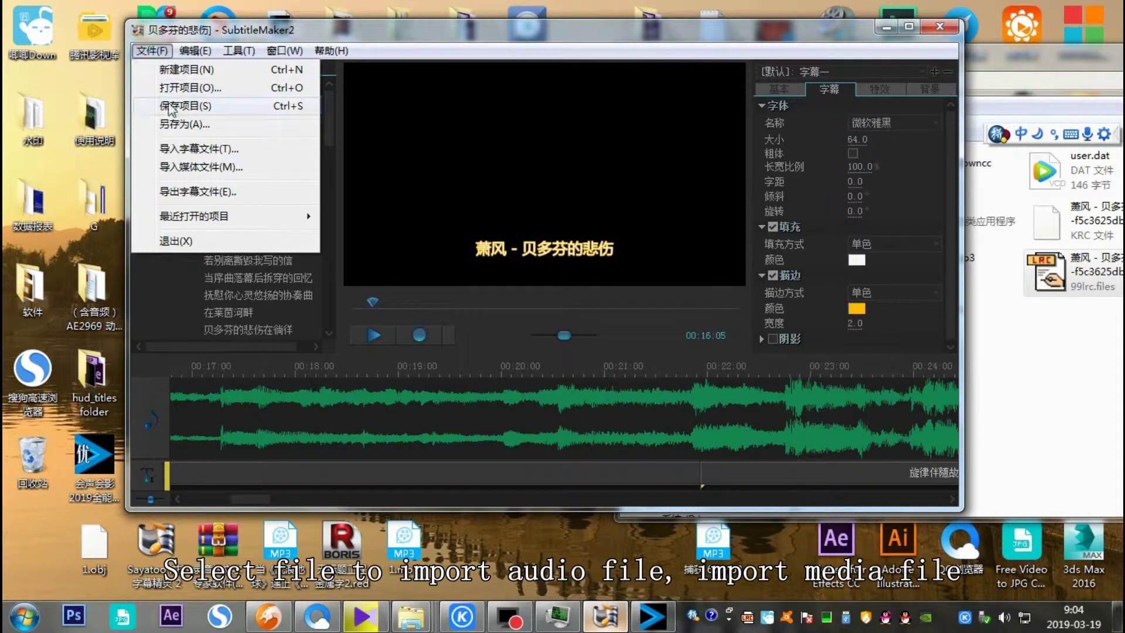
click(197, 165)
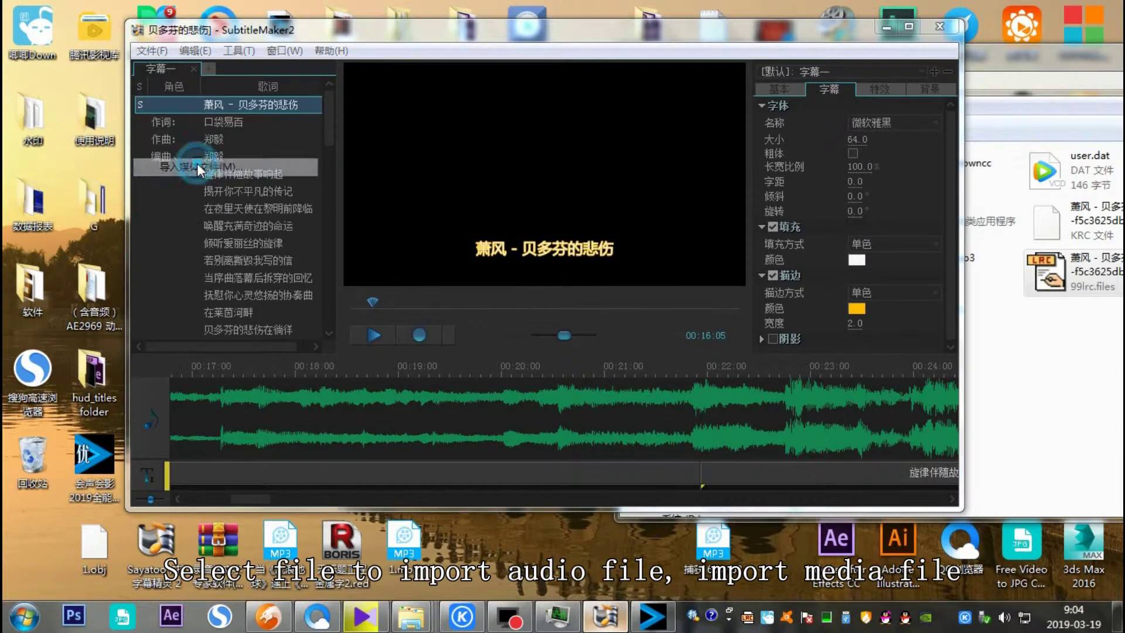
click(518, 260)
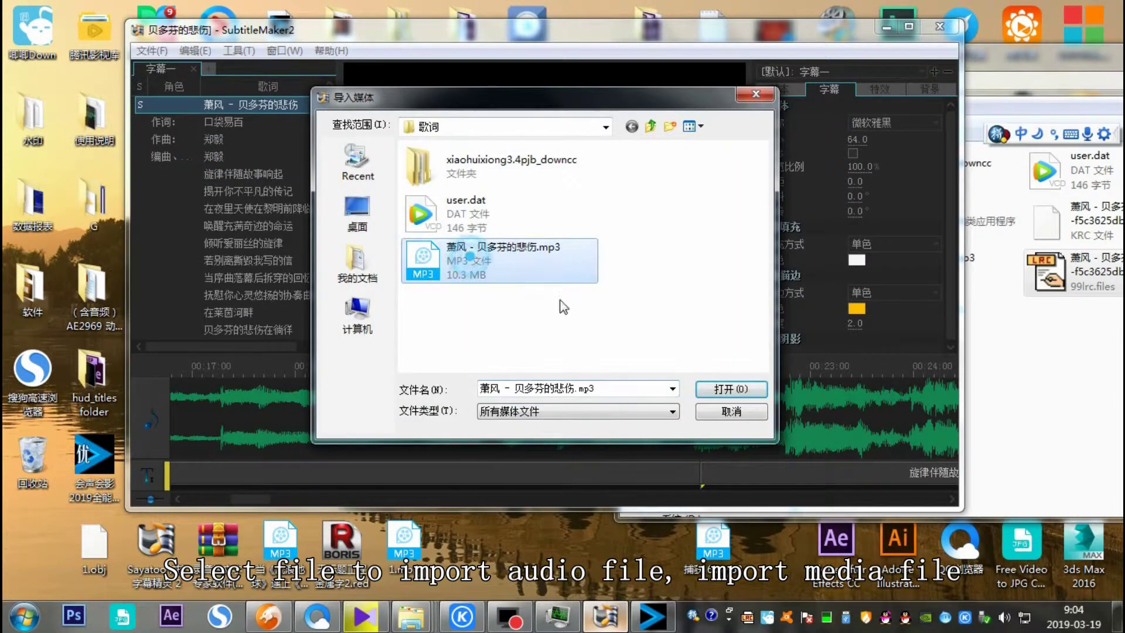
click(726, 389)
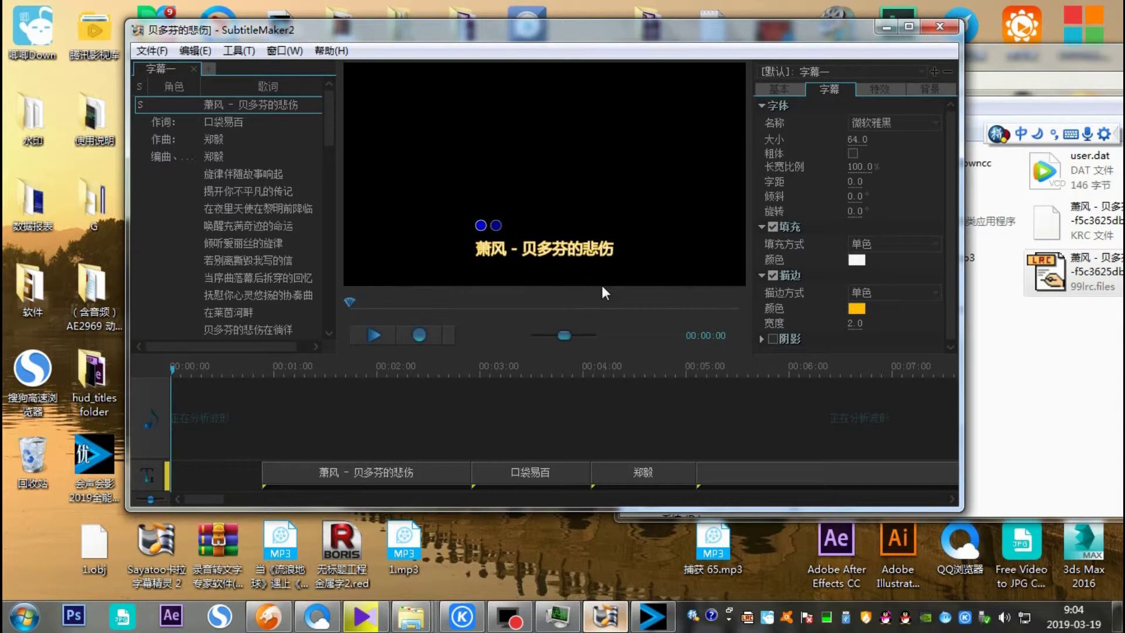
Play the opening lyrics with the imported audio, pause, and move the playhead slightly forward within the 作曲 line
click(368, 332)
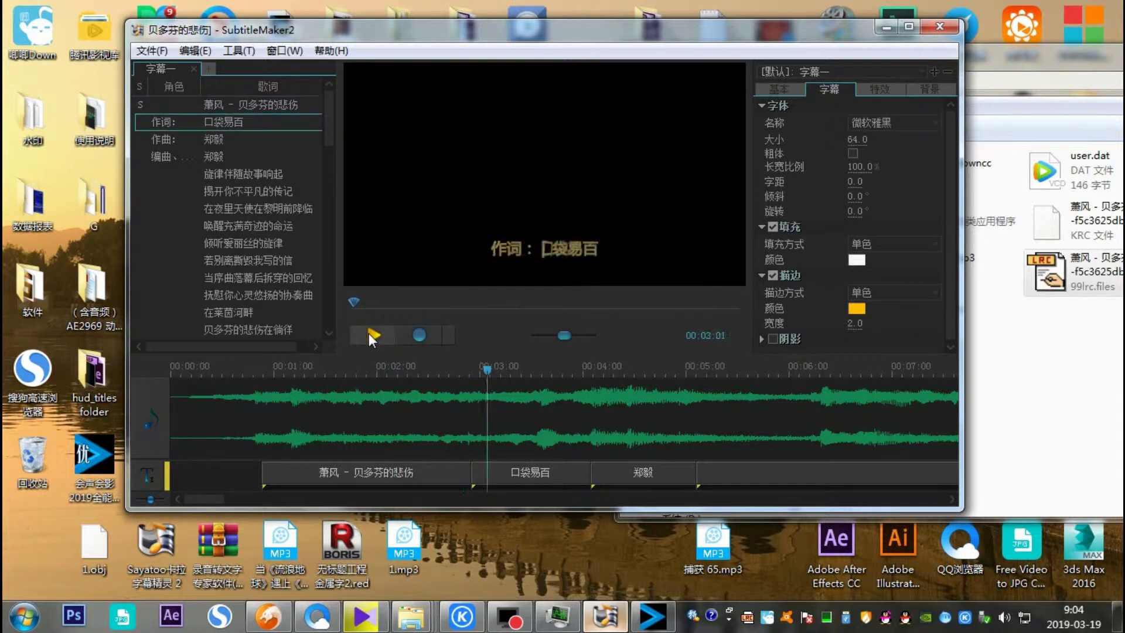
click(369, 332)
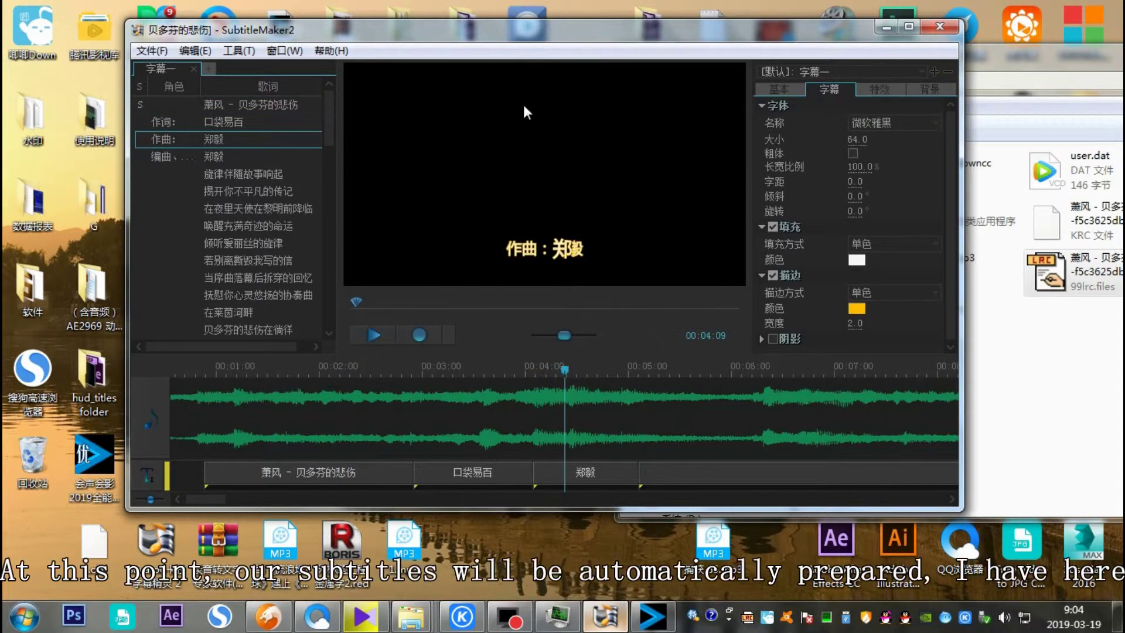
mouse_move(564, 369)
mouse_down()
mouse_move(350, 366)
mouse_move(580, 360)
mouse_up()
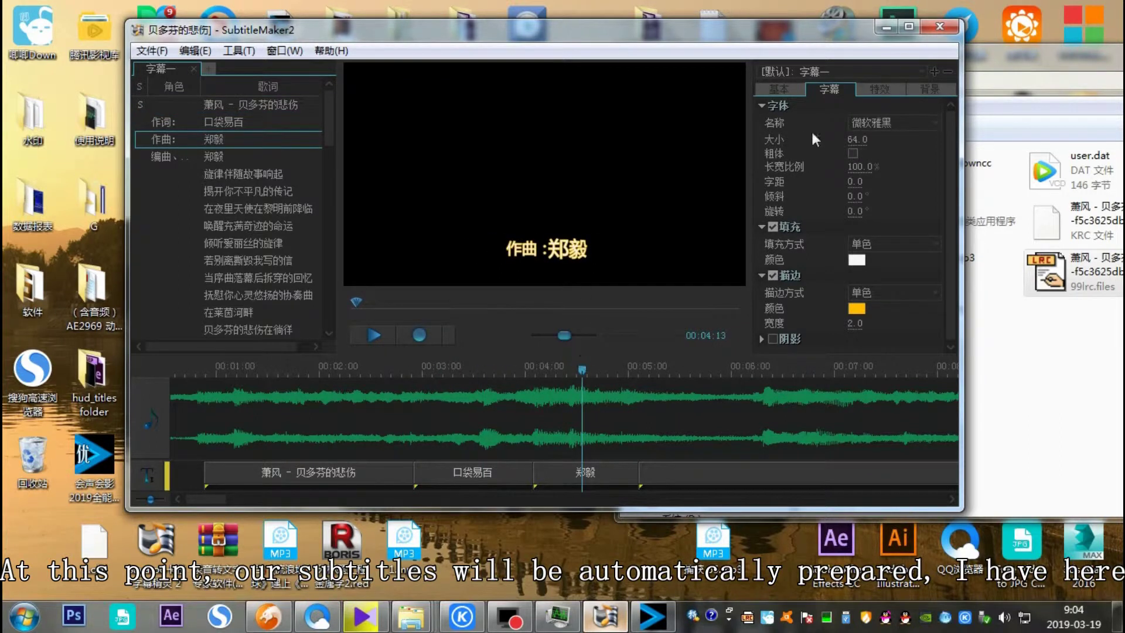
Look over the subtitle font and effect settings, and try 变形变换 as the subtitle effect type
click(880, 89)
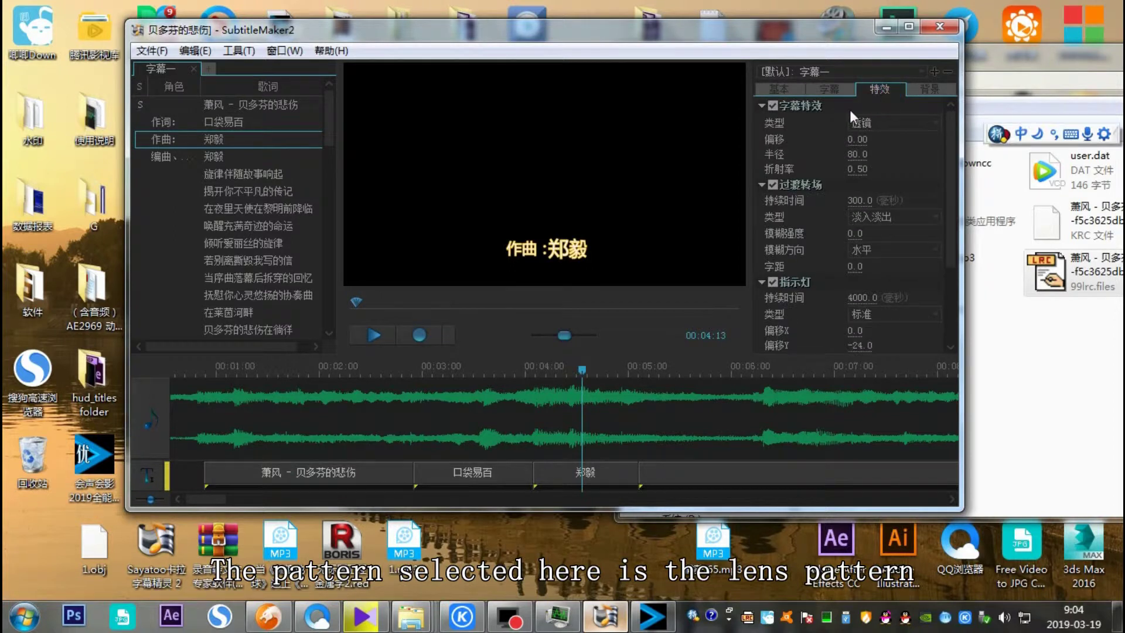
drag(952, 203, 944, 166)
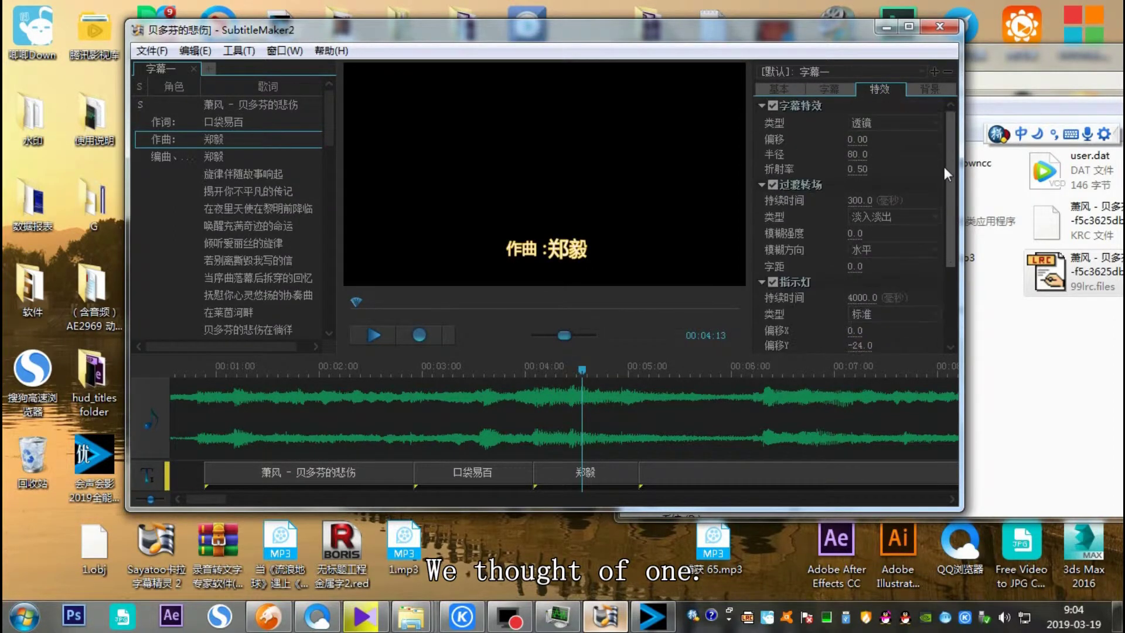
click(930, 123)
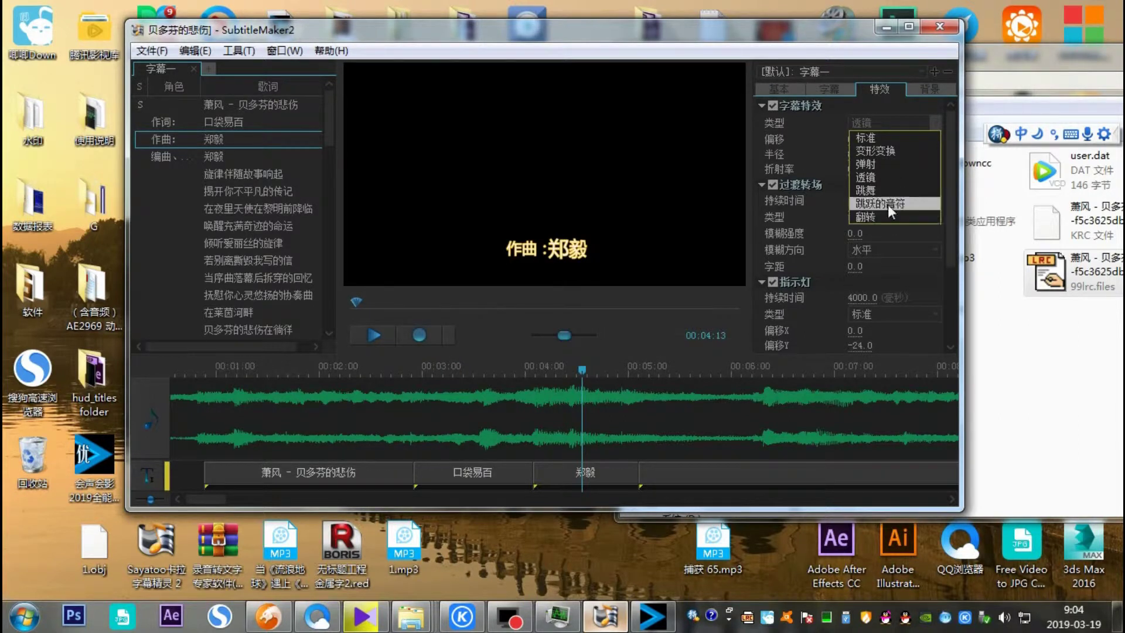
click(842, 82)
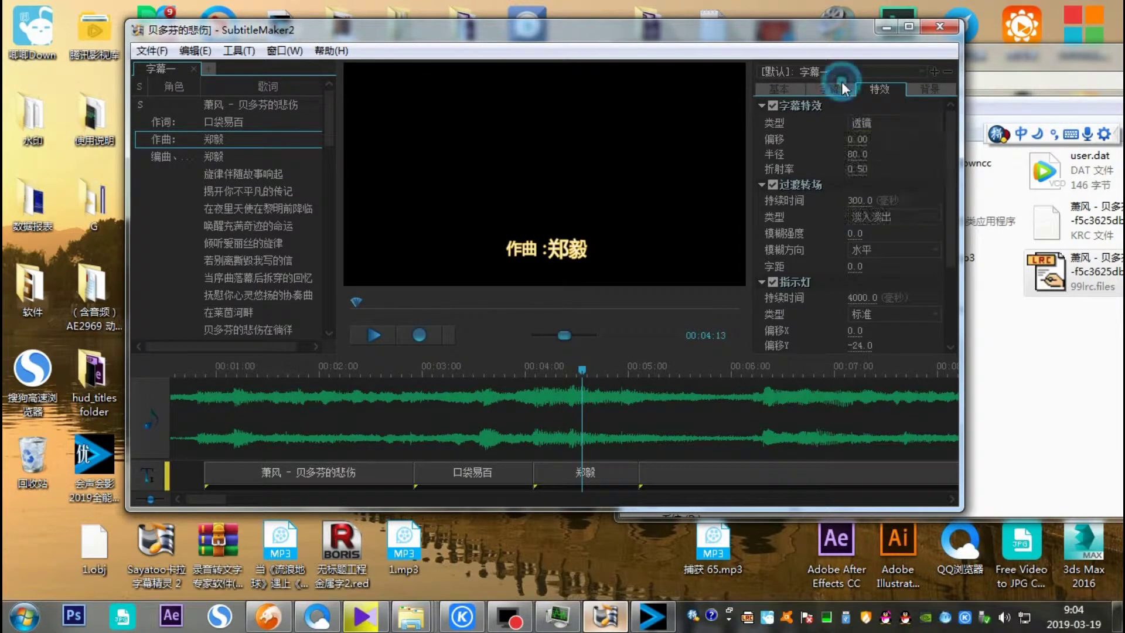
click(848, 90)
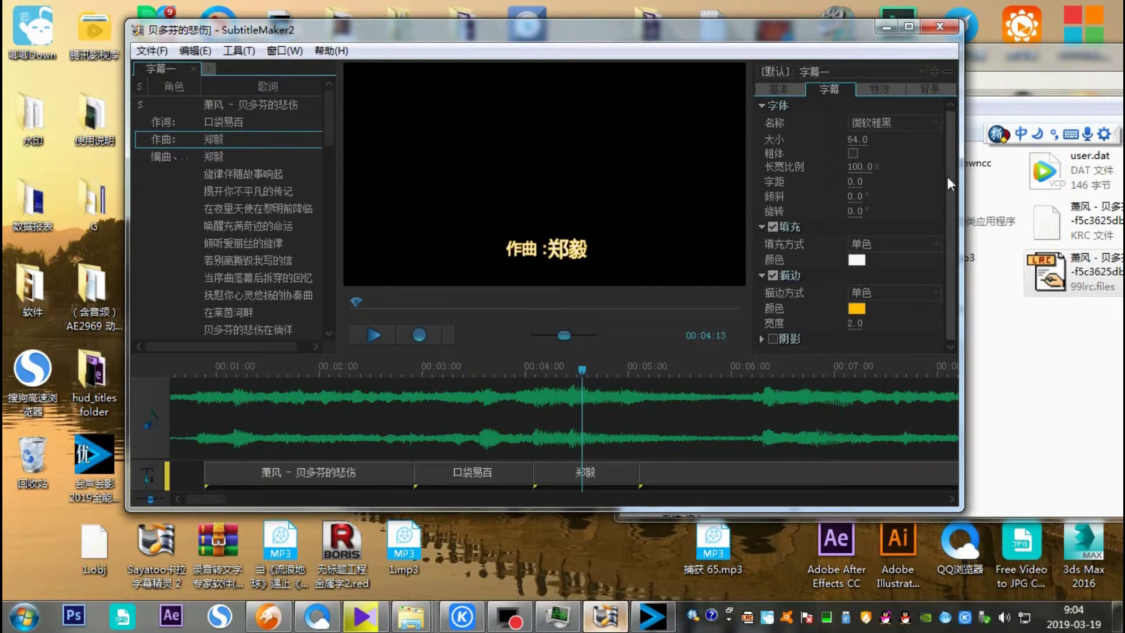
click(870, 89)
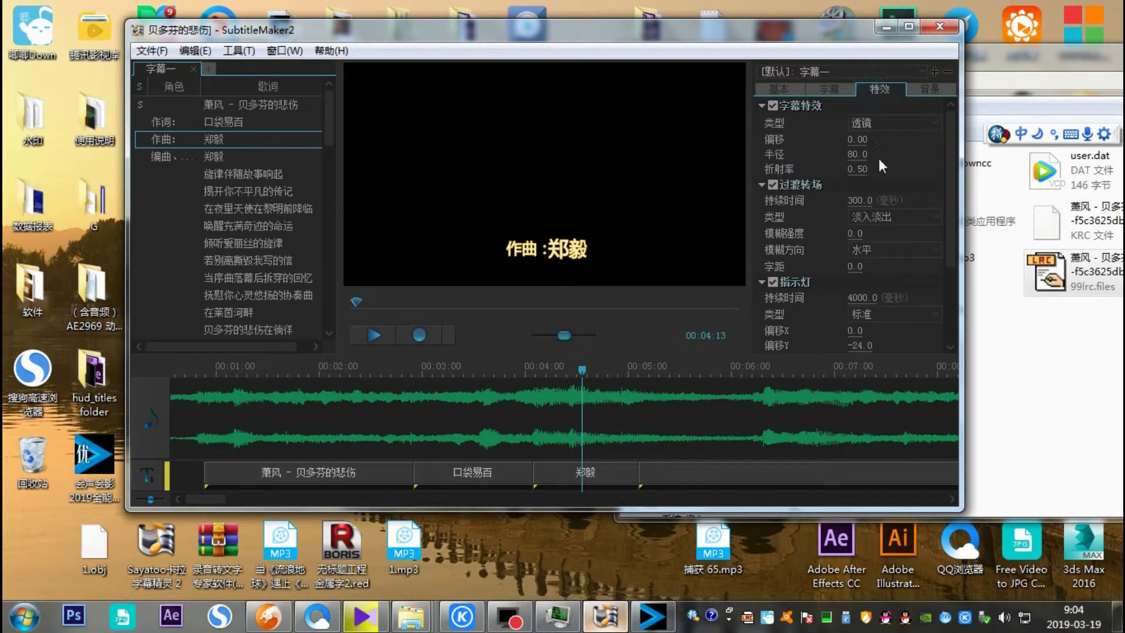
click(893, 120)
click(885, 151)
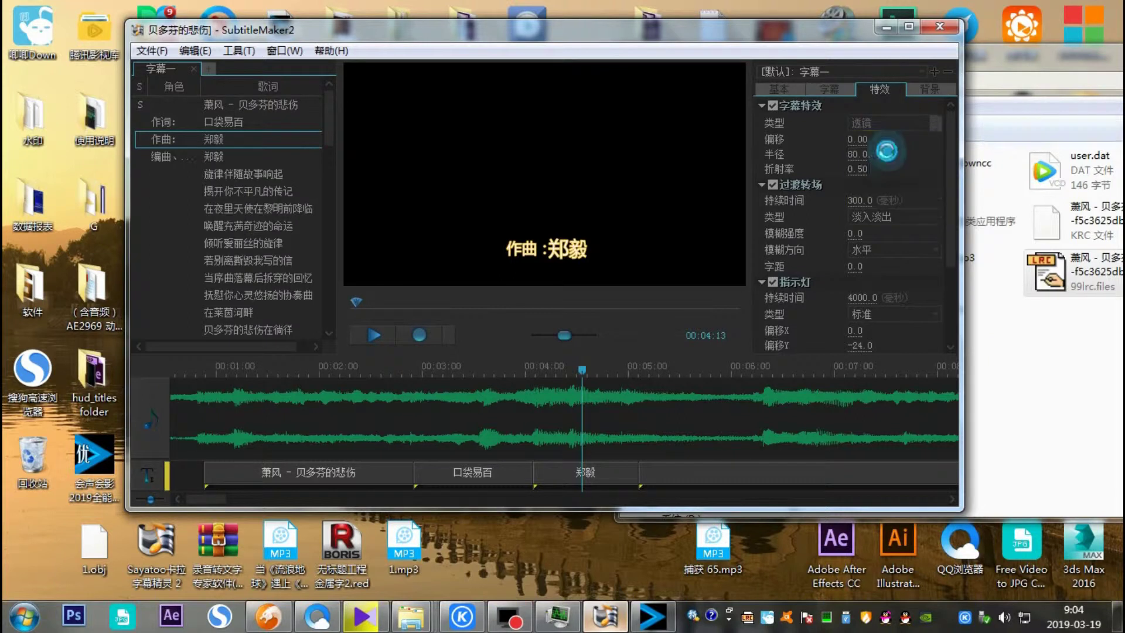
Try the 翻转 subtitle effect type and preview it by playing the opening credit lines from an earlier point
click(893, 123)
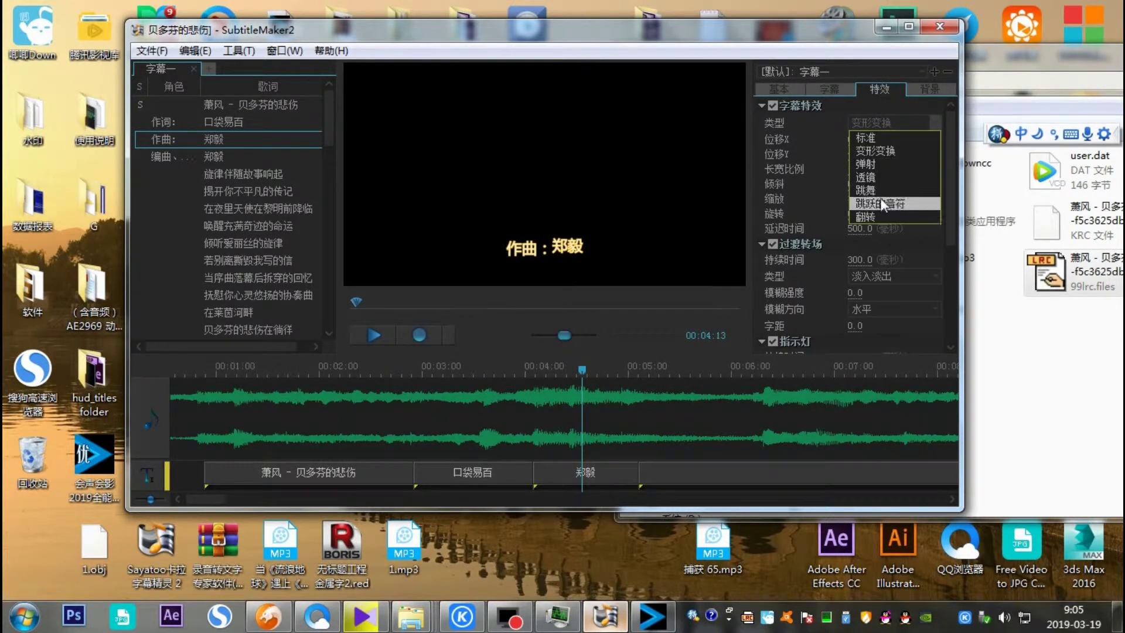
click(870, 215)
click(568, 378)
drag(565, 383, 253, 366)
click(368, 338)
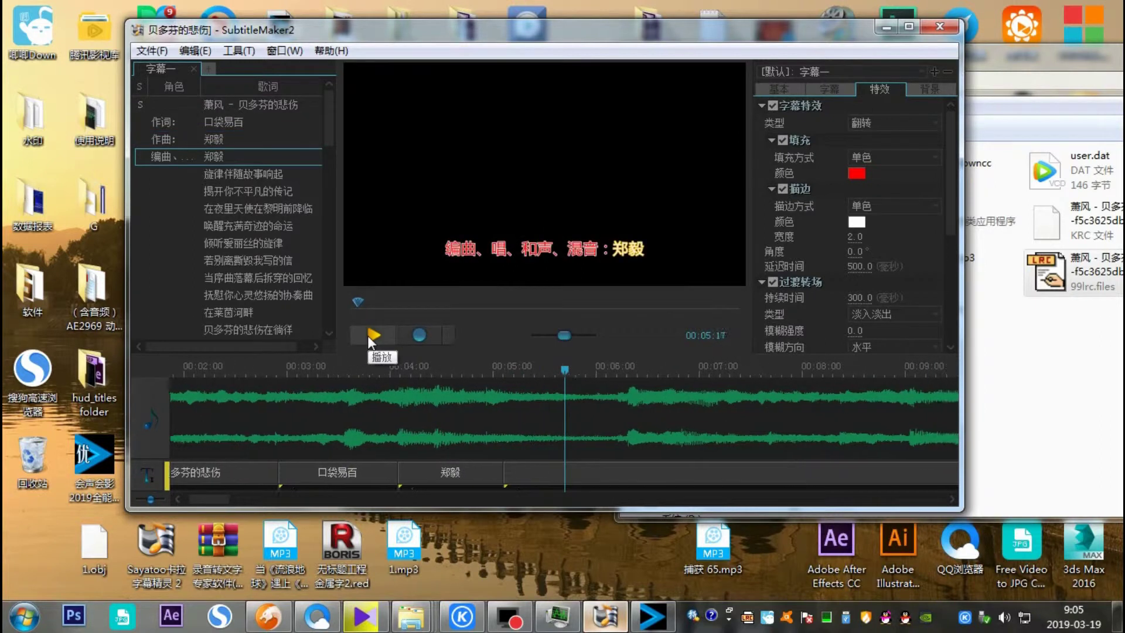
click(367, 335)
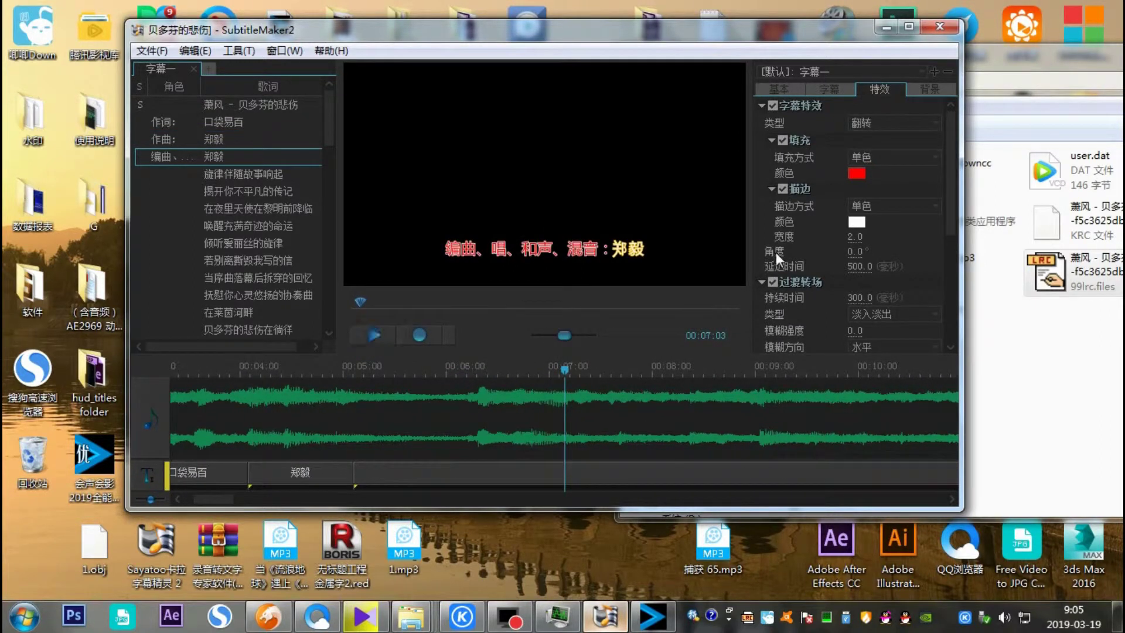
Set the subtitle effect type to 标准 and preview it by playing the opening credit lines
click(912, 123)
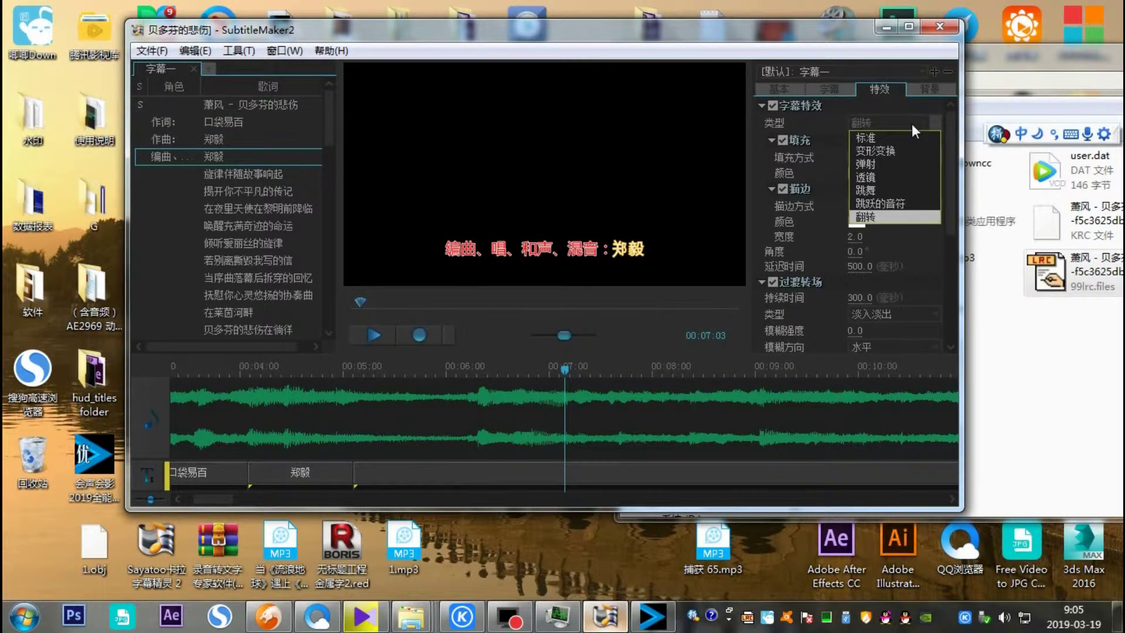
click(890, 137)
drag(565, 371, 96, 399)
click(374, 335)
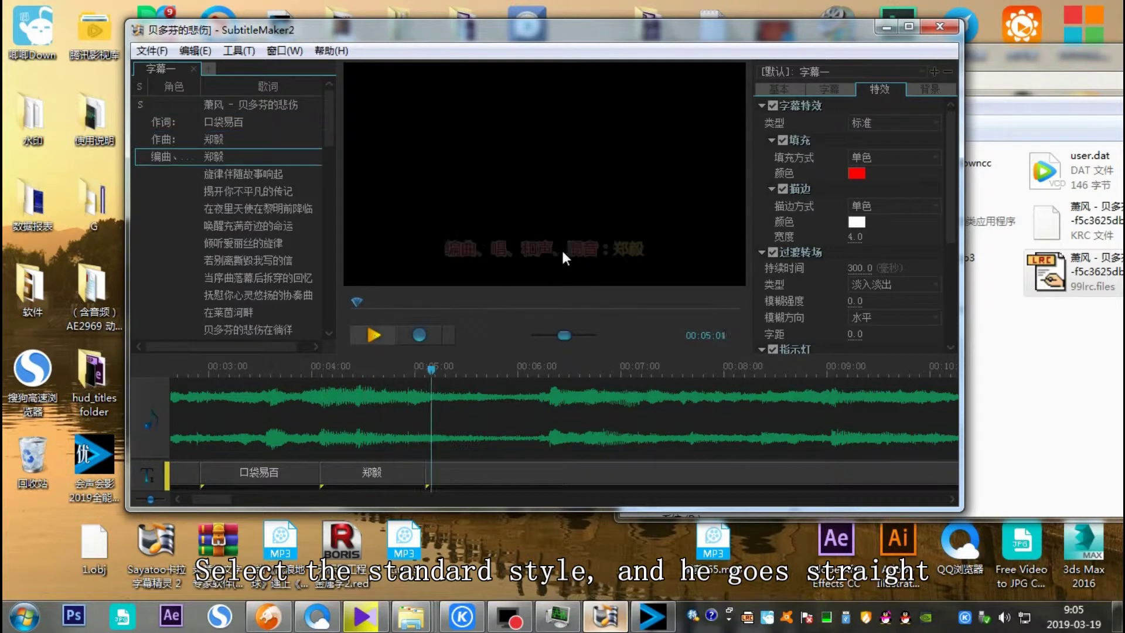
click(375, 338)
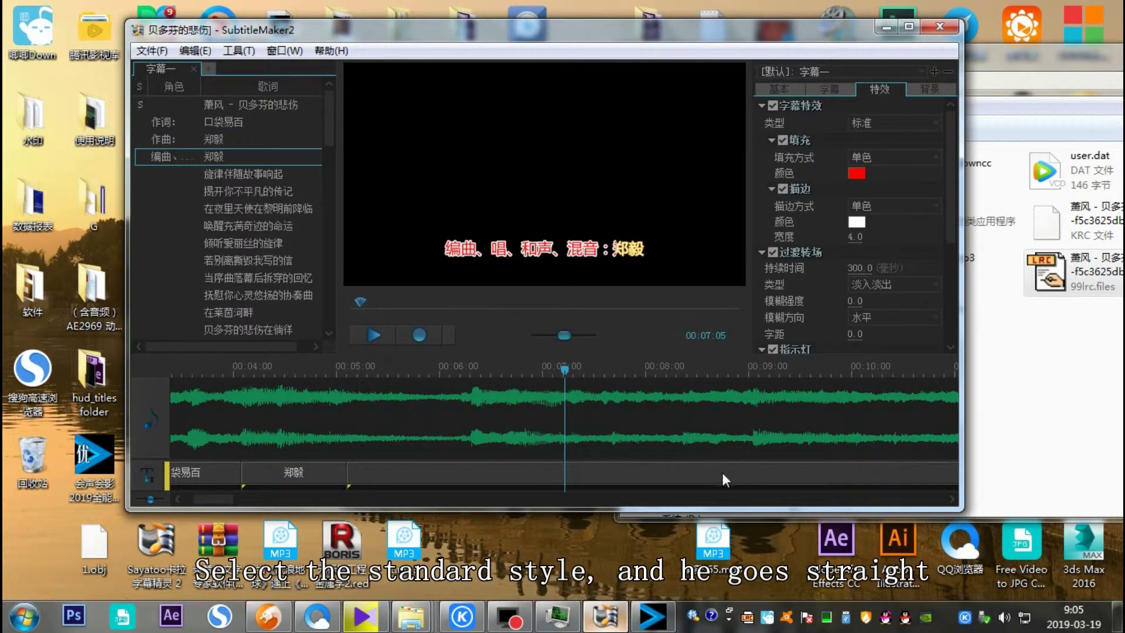
Save the subtitle project in the 歌词 folder as 萧风 - 贝多芬的悲伤.kax
click(154, 51)
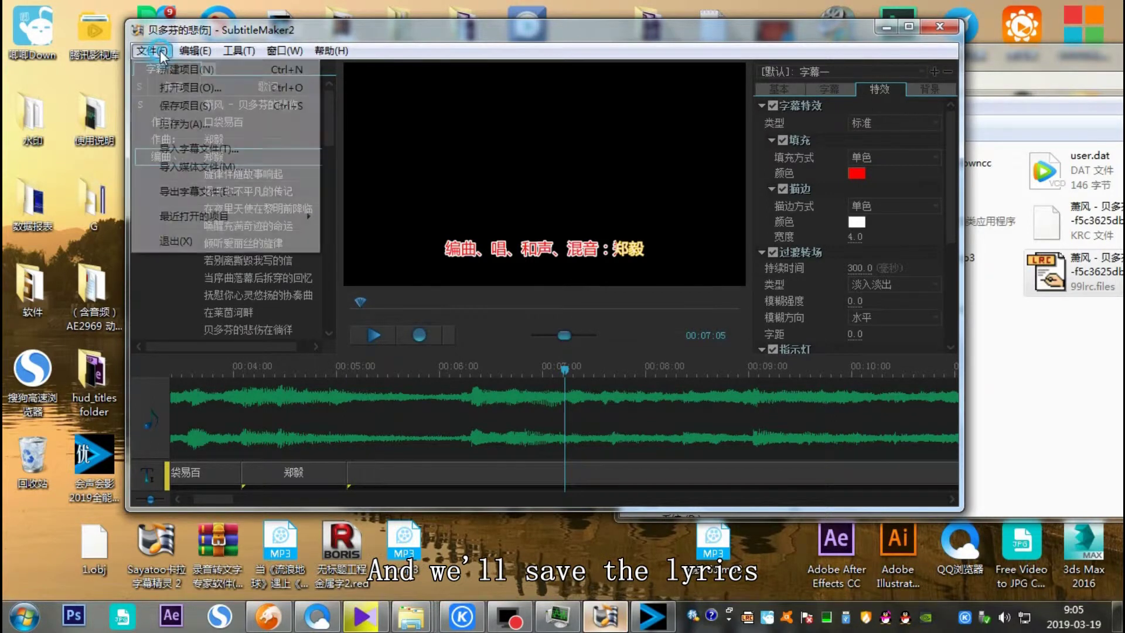
click(174, 124)
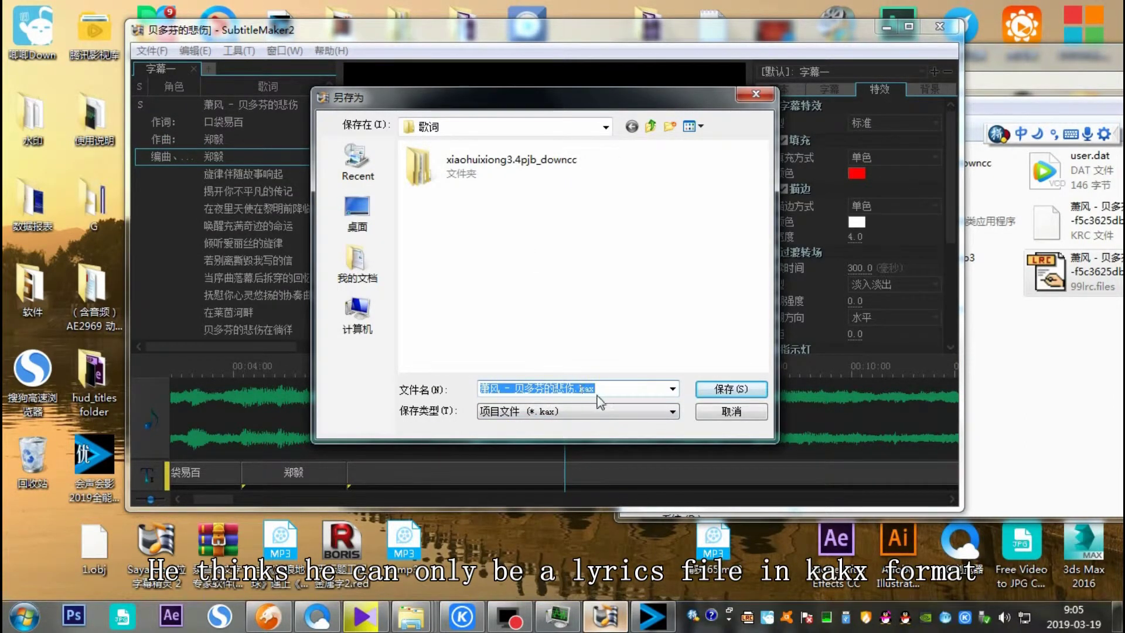
click(739, 390)
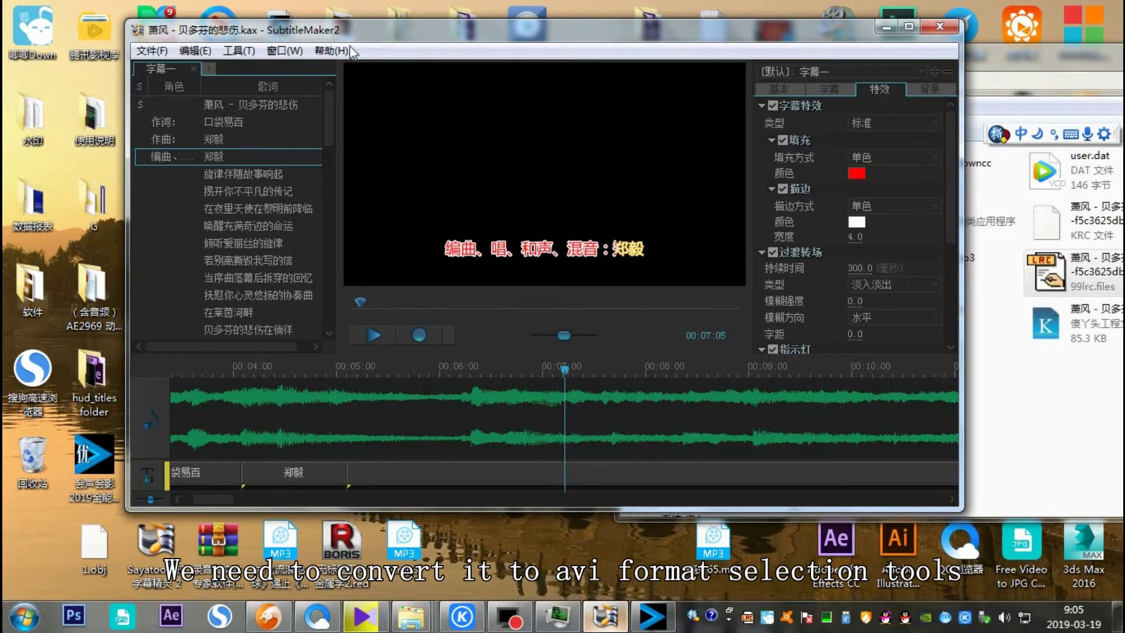
Generate a virtual AVI from the kax project at 1280 × 720, 25 fps, 32bpp ARGB with alpha channel, and close the generator
click(239, 53)
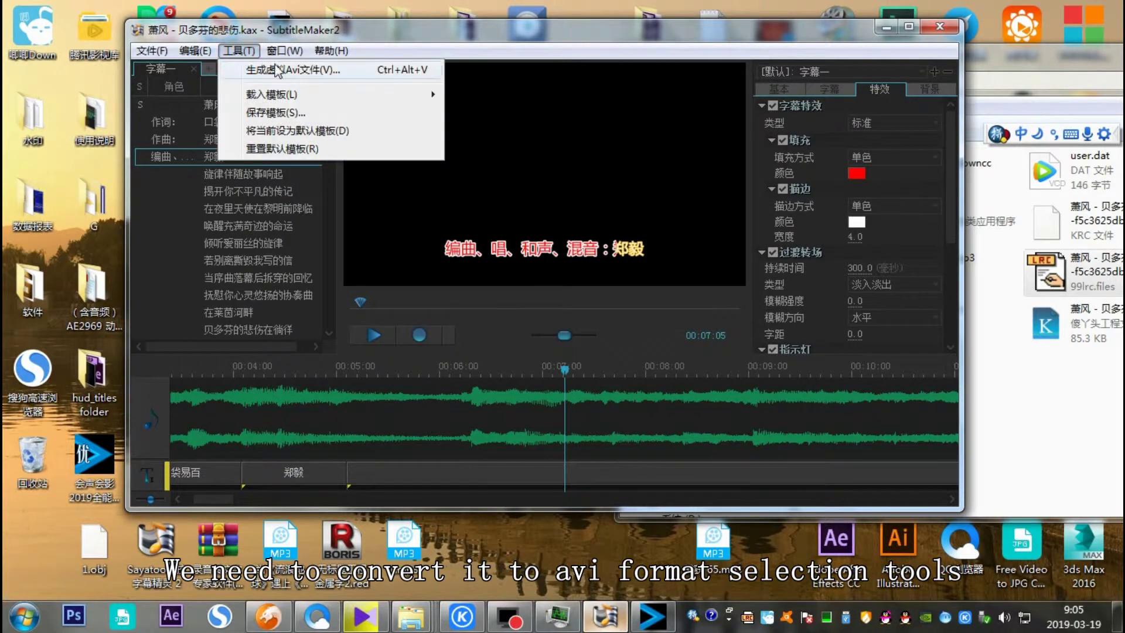
click(328, 70)
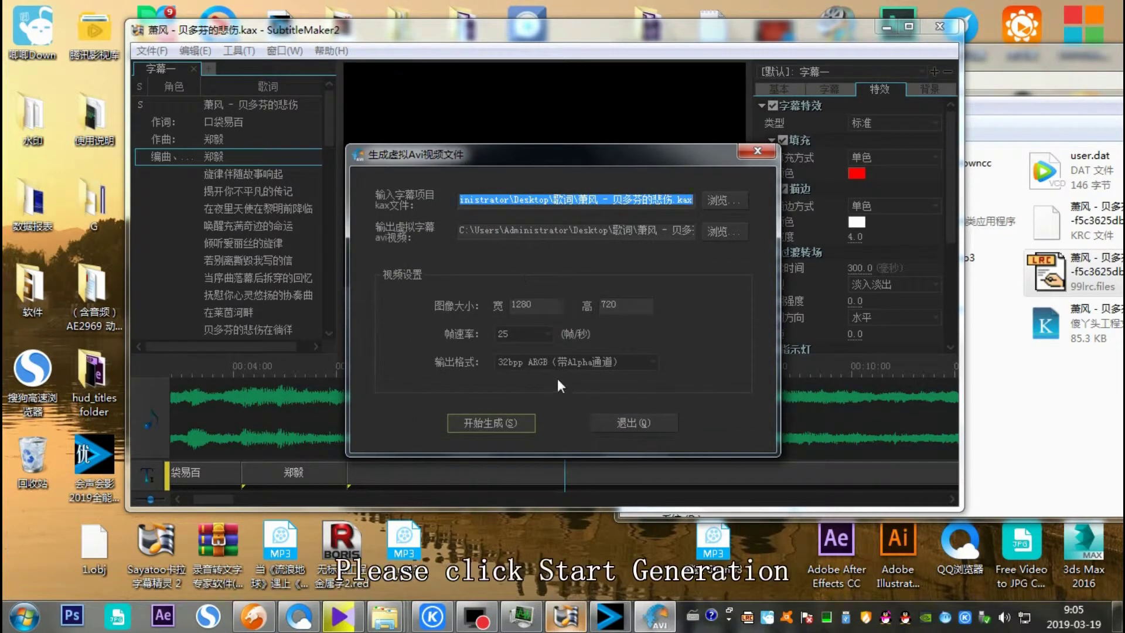
click(503, 421)
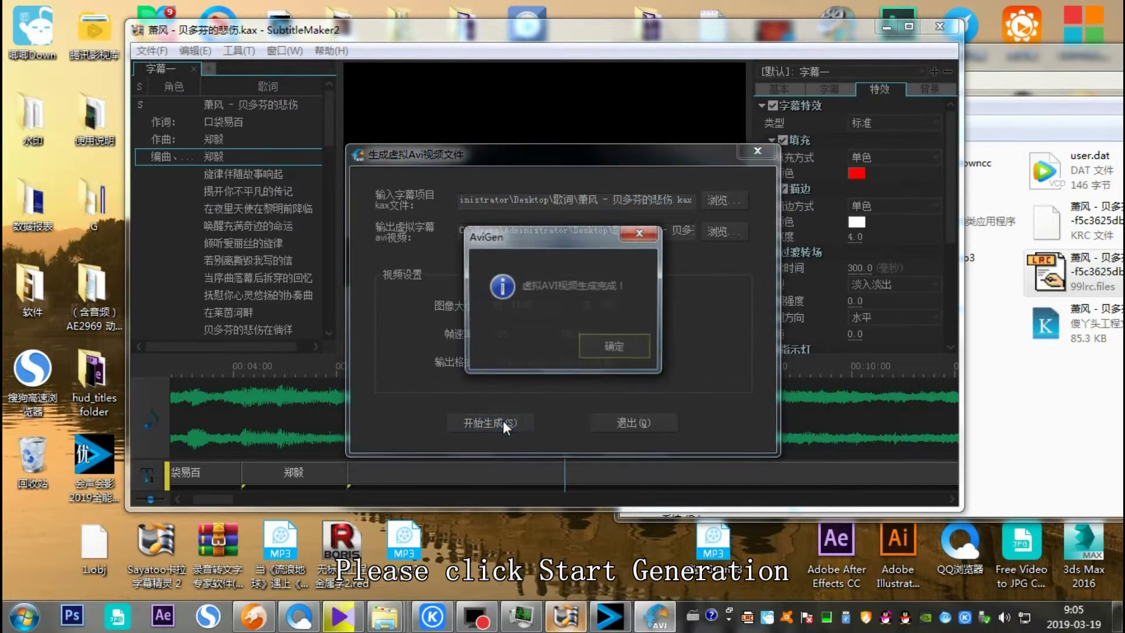
click(604, 348)
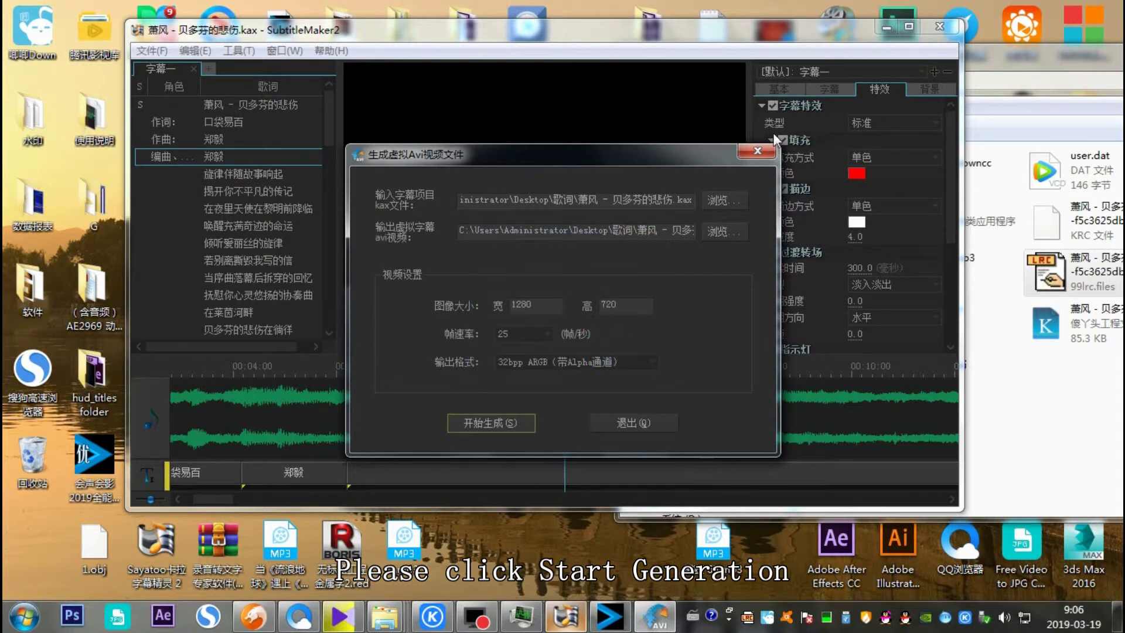
click(757, 150)
Minimize the subtitle program, enlarge the 歌词 folder window, and select the generated 萧风 - 贝多芬的悲伤.avi to check it
click(888, 26)
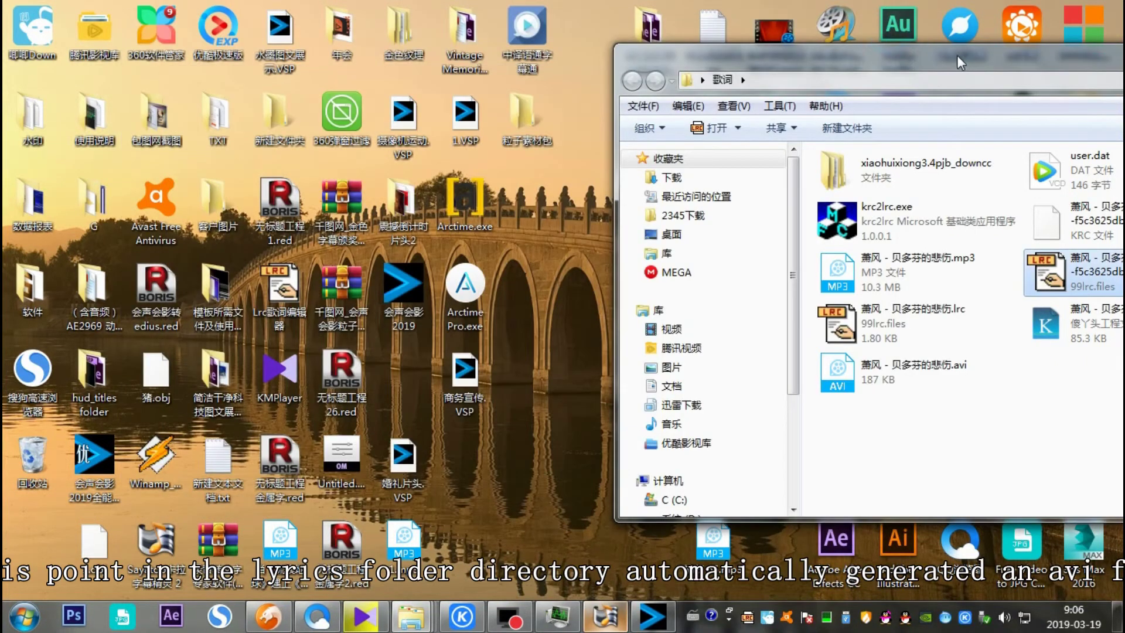
drag(996, 61, 669, 43)
click(988, 37)
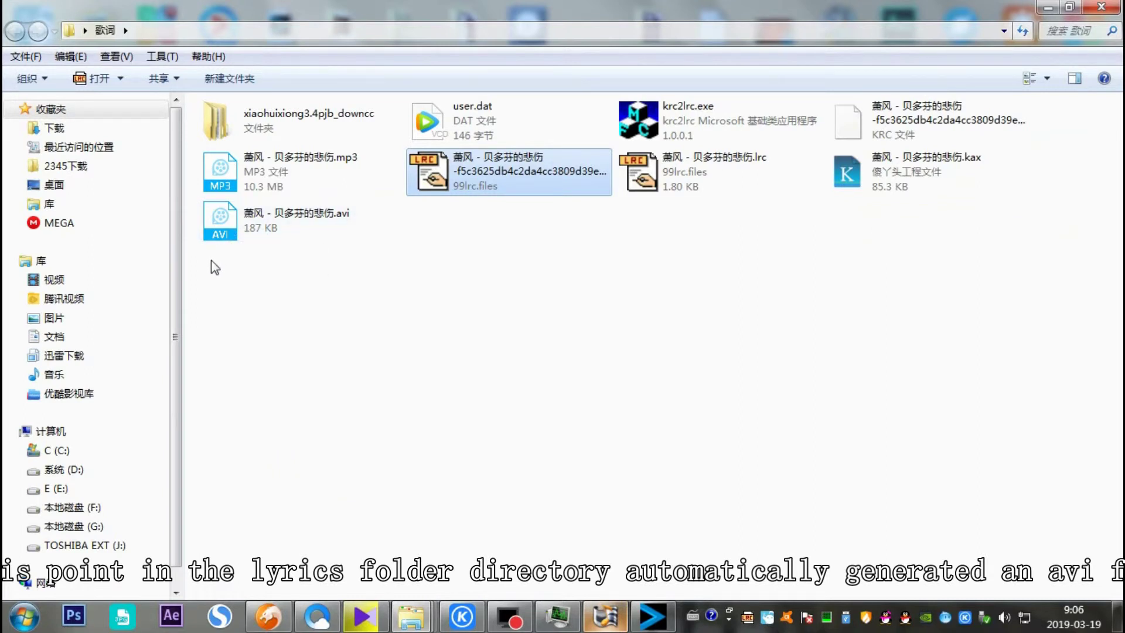
drag(219, 262, 329, 220)
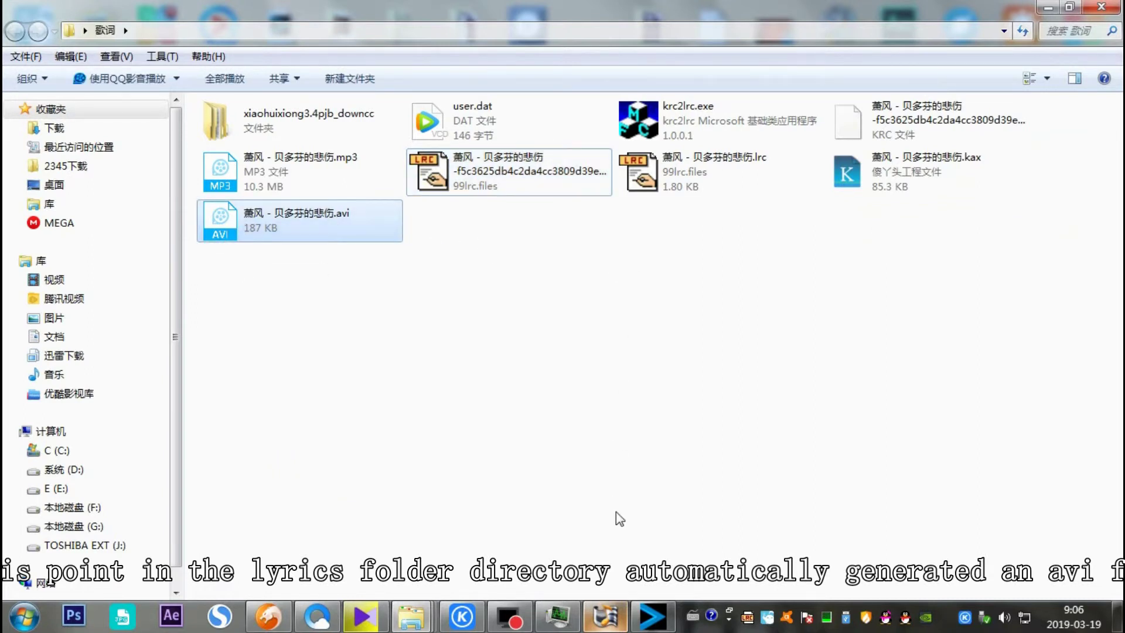
Switch to 会声会影 2019 and insert 萧风 - 贝多芬的悲伤.avi at the start of the 叠加1 overlay track
click(652, 617)
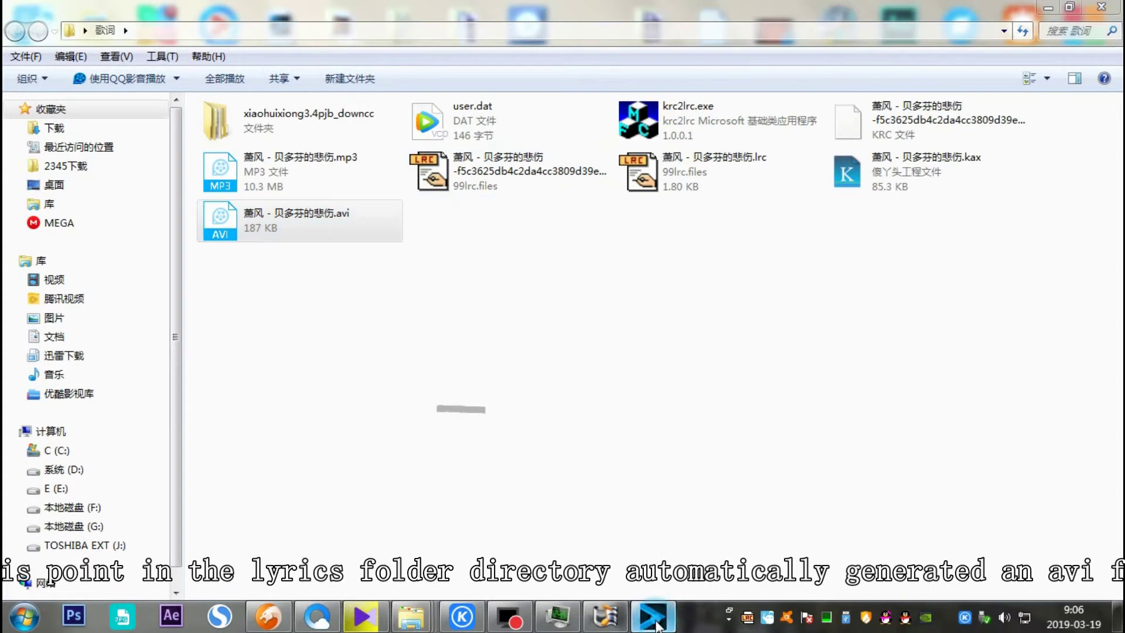
drag(141, 389, 174, 389)
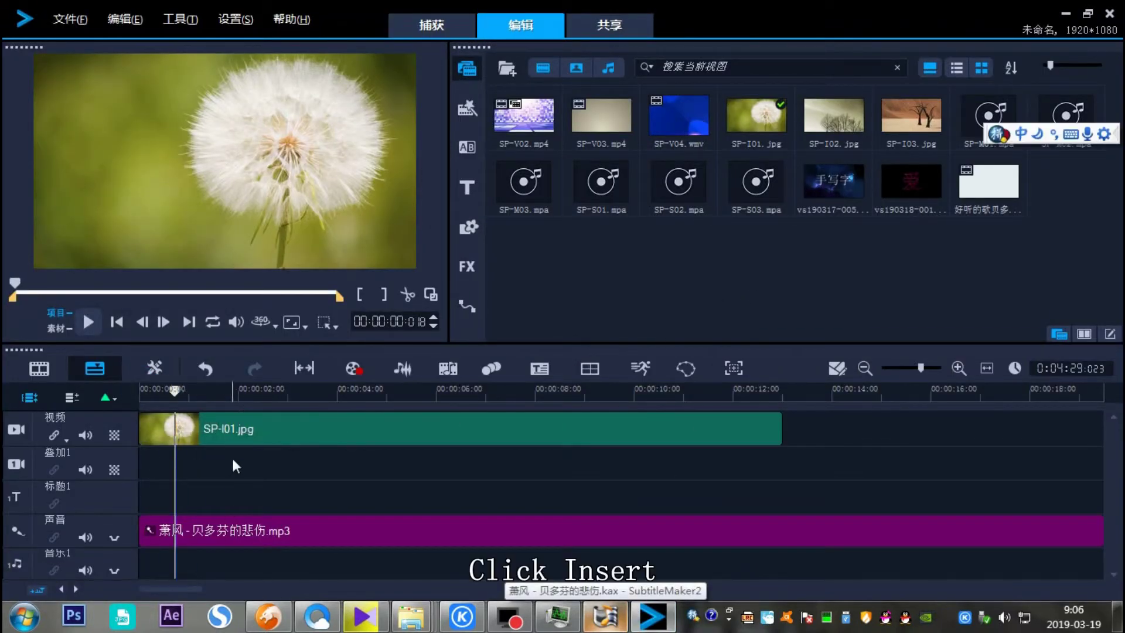
right_click(216, 459)
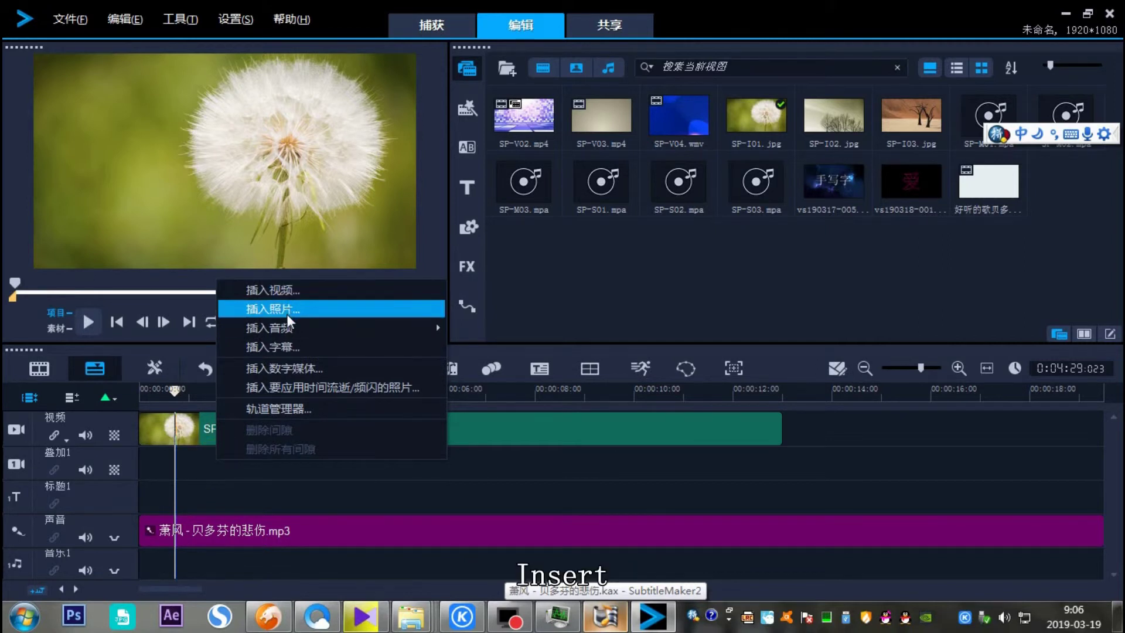
click(287, 290)
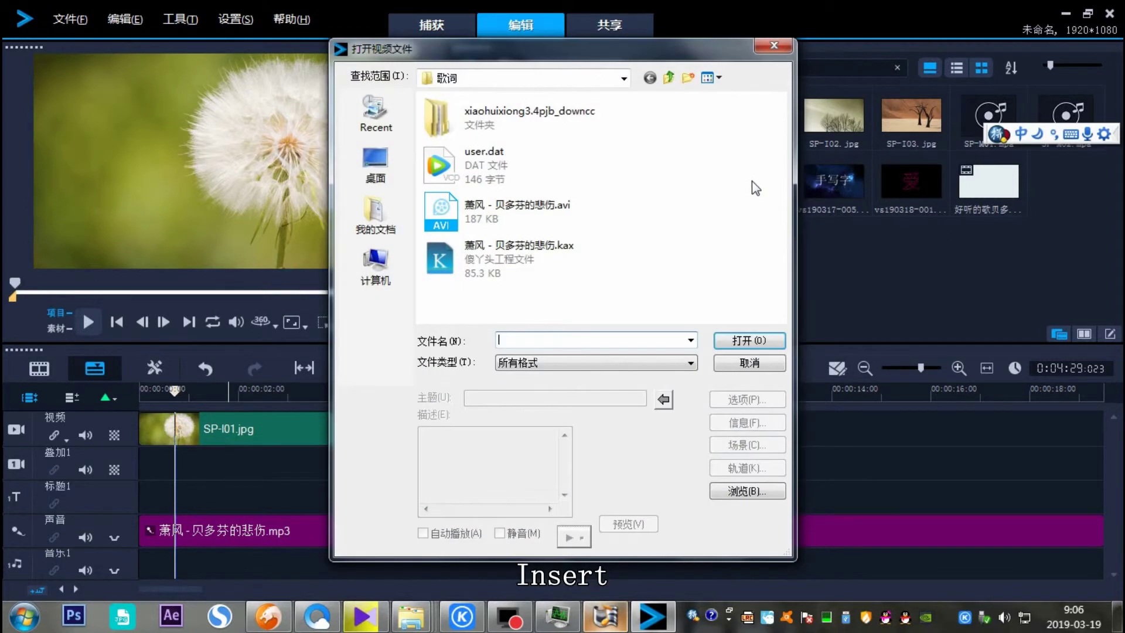
click(473, 222)
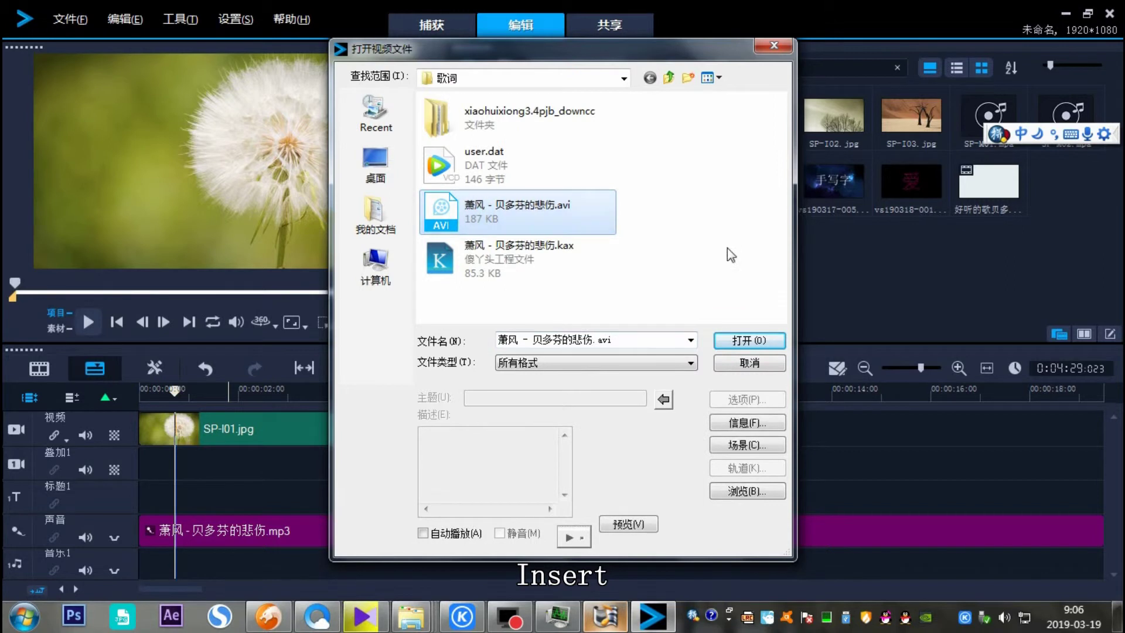
click(750, 341)
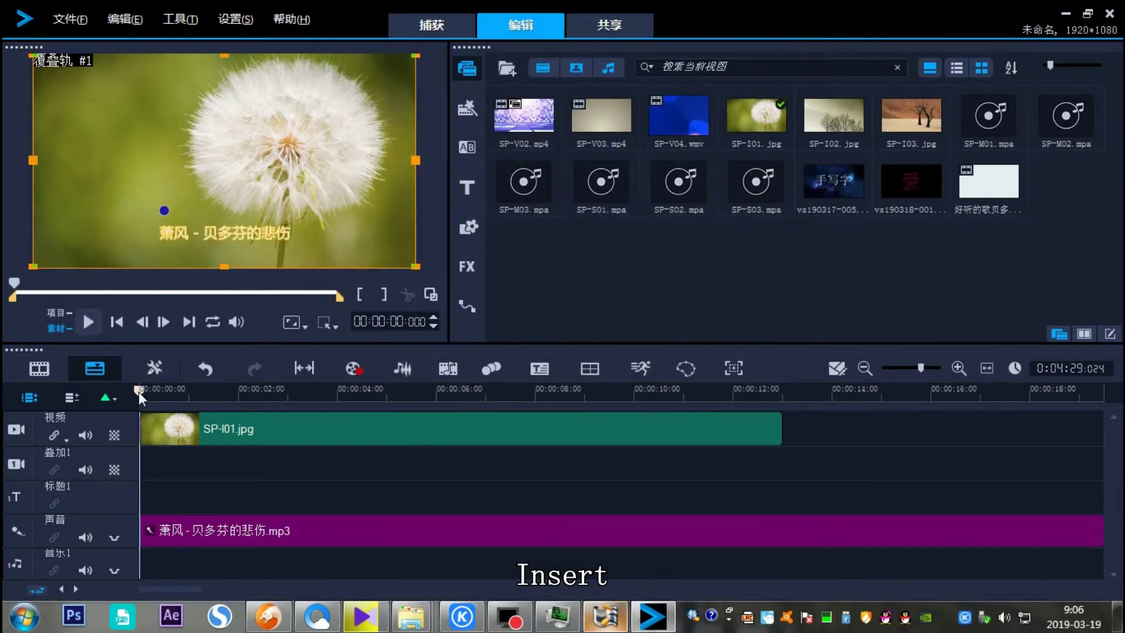
Play the whole project from the start and scrub to about 2:36 to check the lyric subtitles over the song
click(64, 317)
click(83, 321)
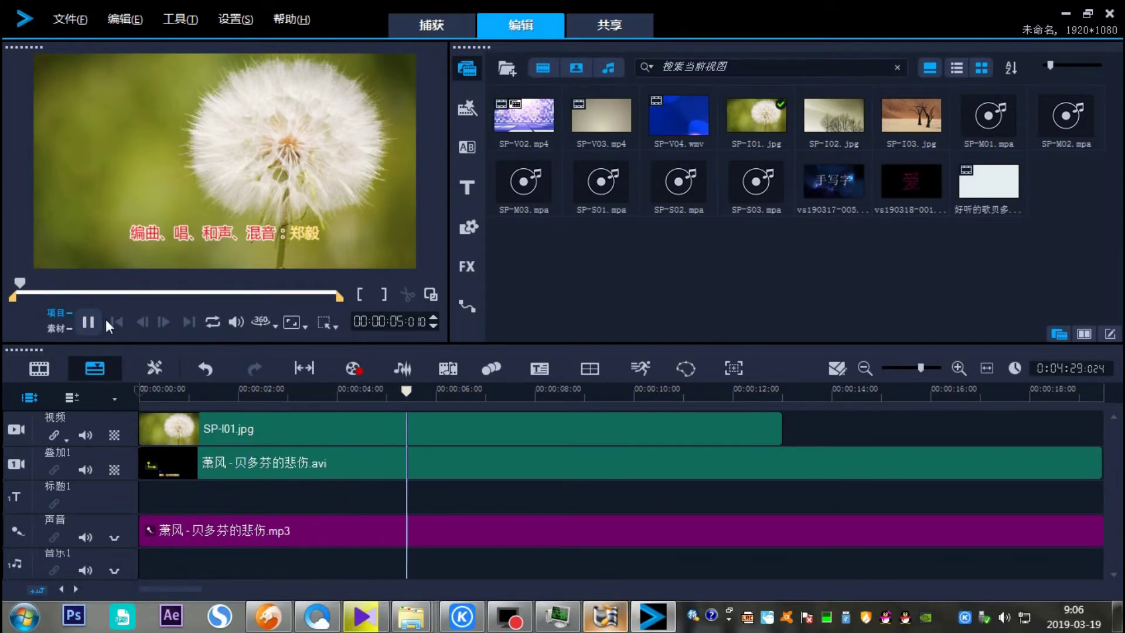
drag(924, 371, 762, 388)
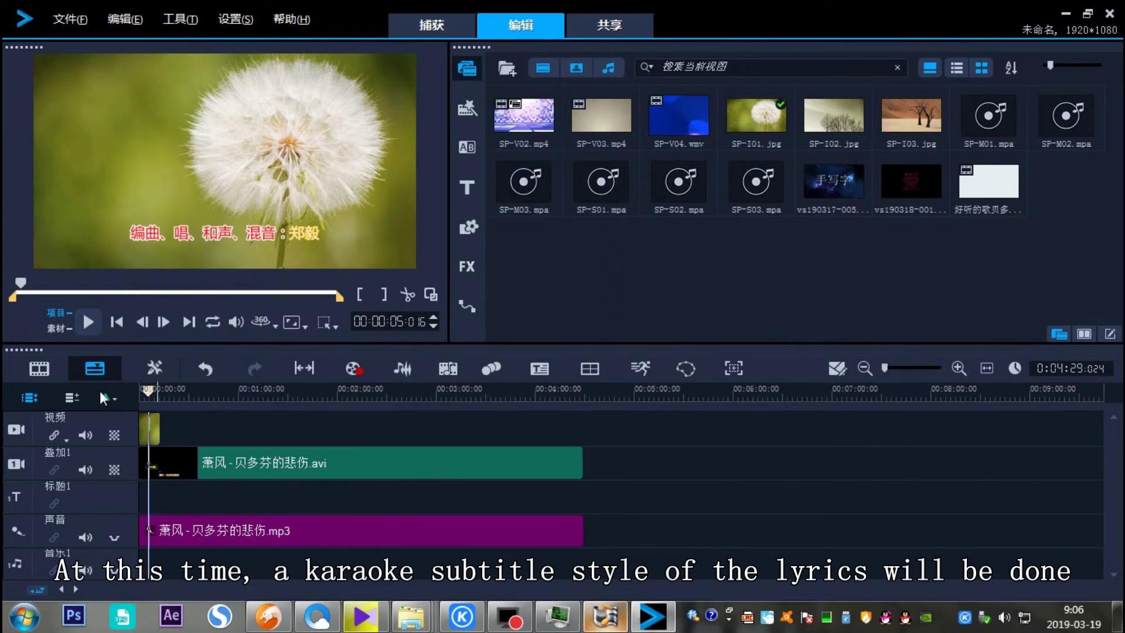
drag(149, 389, 368, 404)
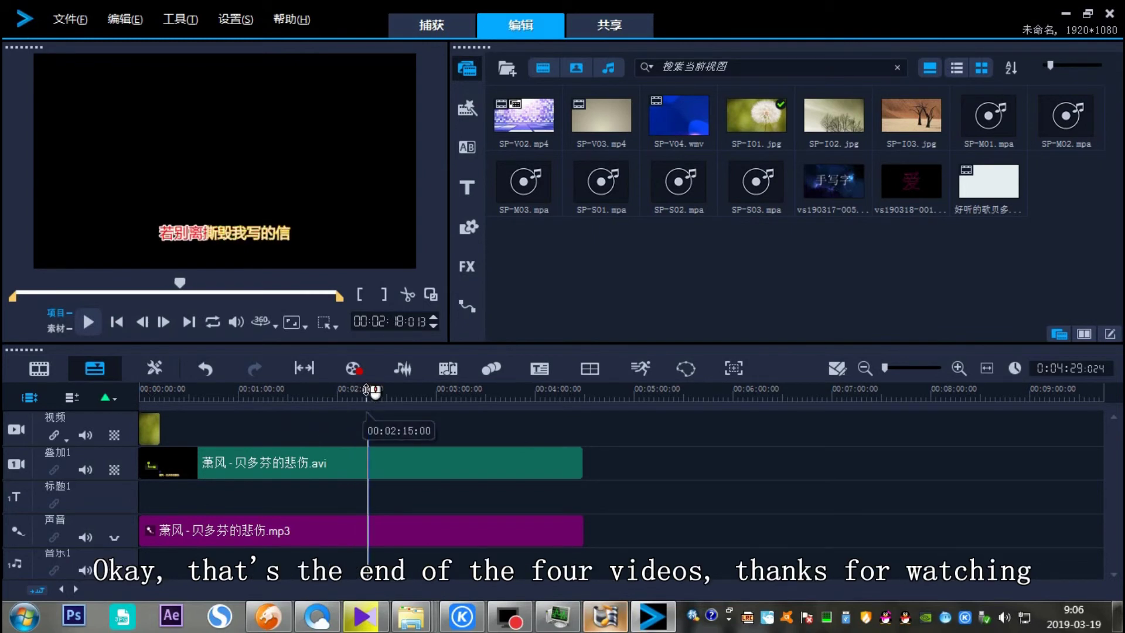
drag(368, 392, 397, 392)
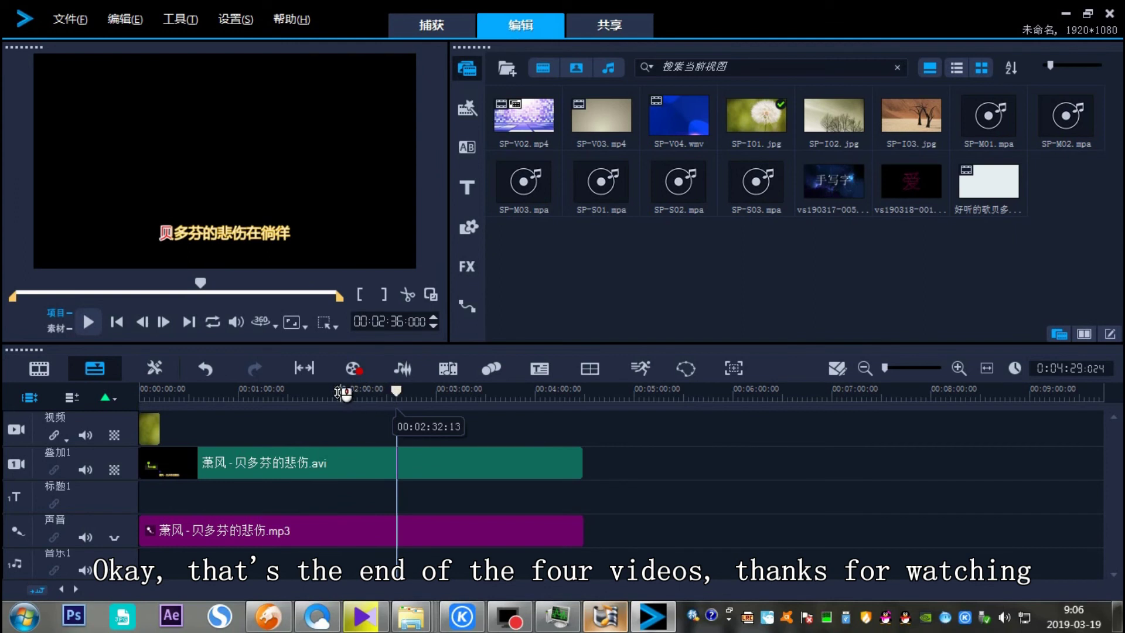